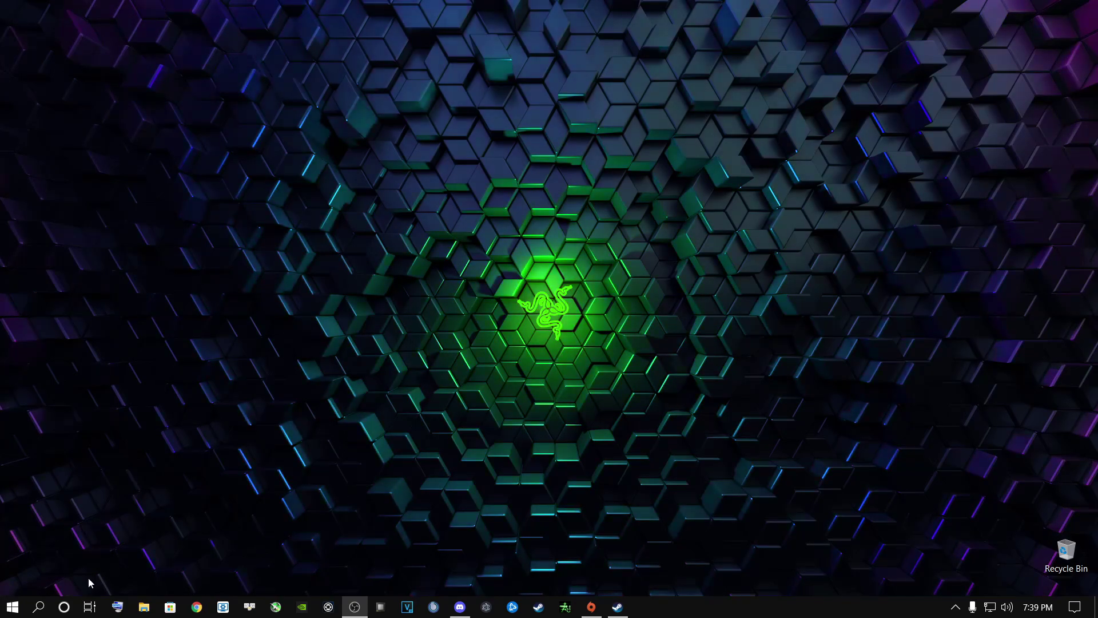
# - Open the Windows System settings and review the Notifications & actions, Focus assist, and Power & sleep options
pyautogui.click(38, 606)
pyautogui.write('settings')
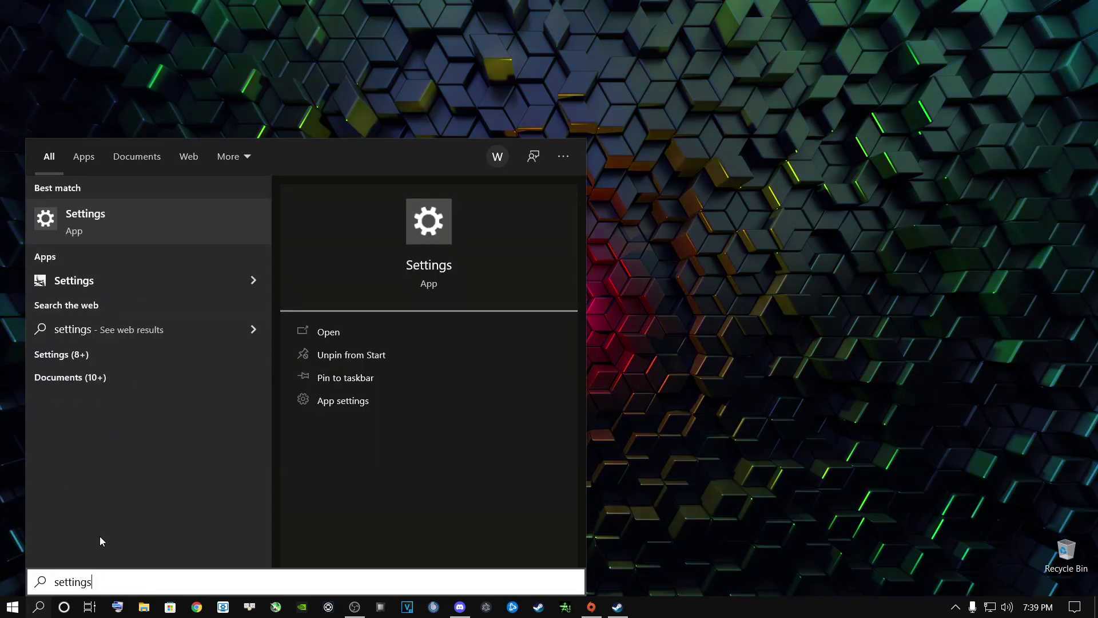
pyautogui.press('Return')
pyautogui.click(138, 179)
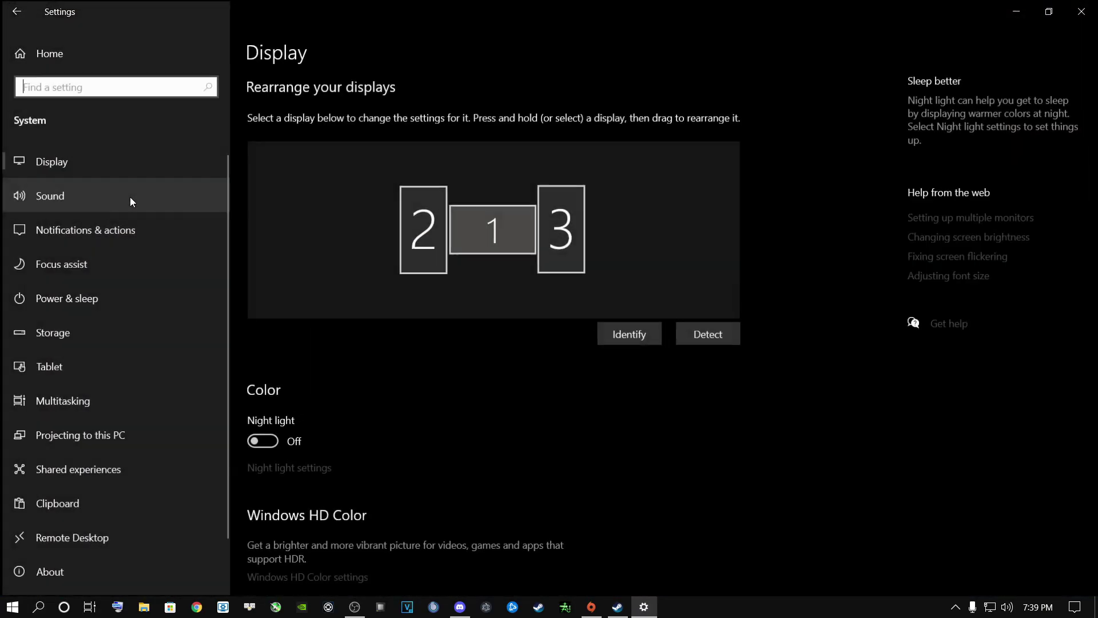
pyautogui.click(100, 228)
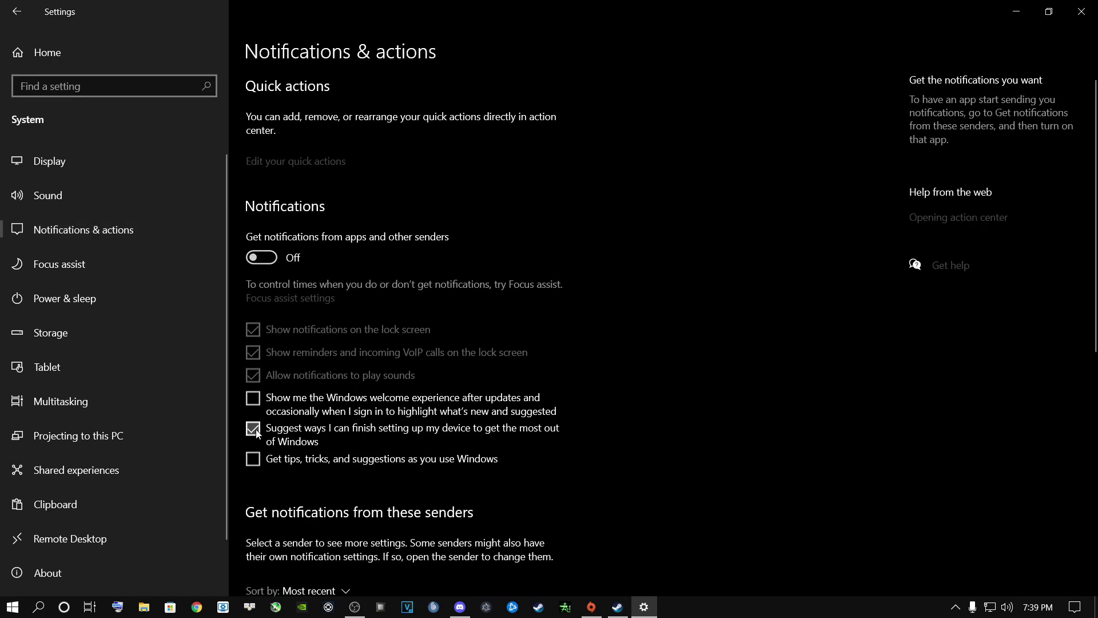
pyautogui.click(63, 263)
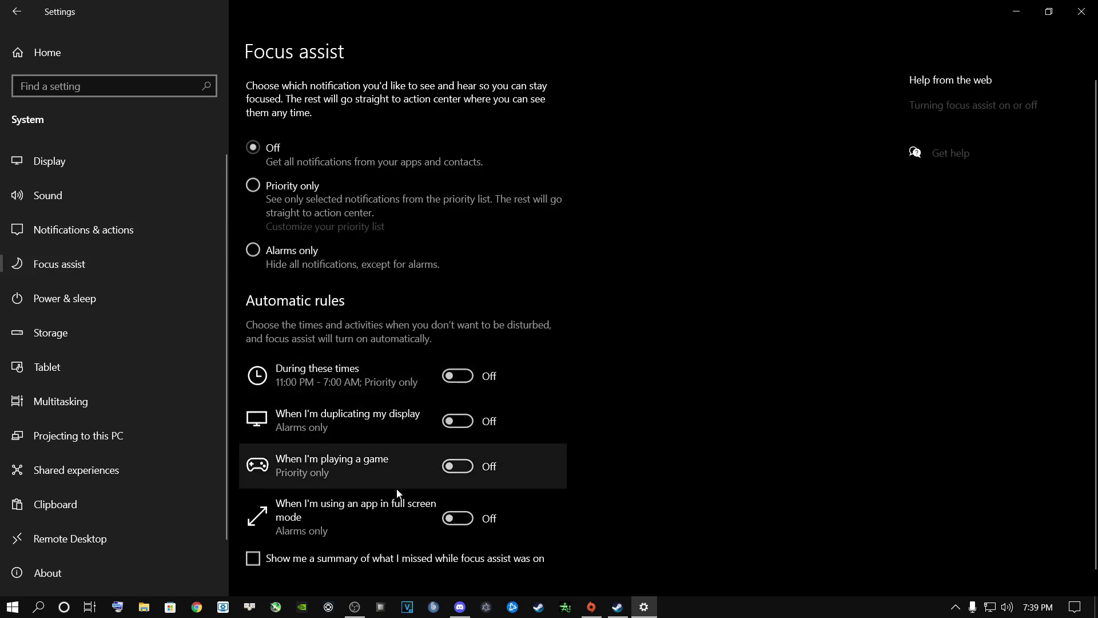
pyautogui.click(98, 303)
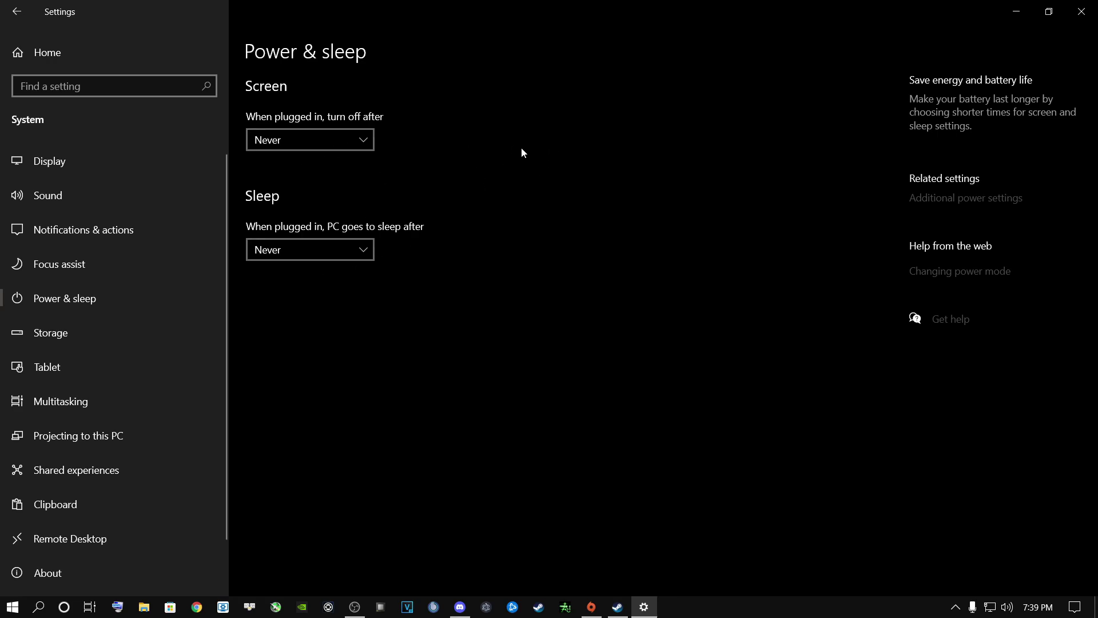
# - Turn Storage Sense off in the Storage settings
pyautogui.click(75, 331)
pyautogui.click(270, 119)
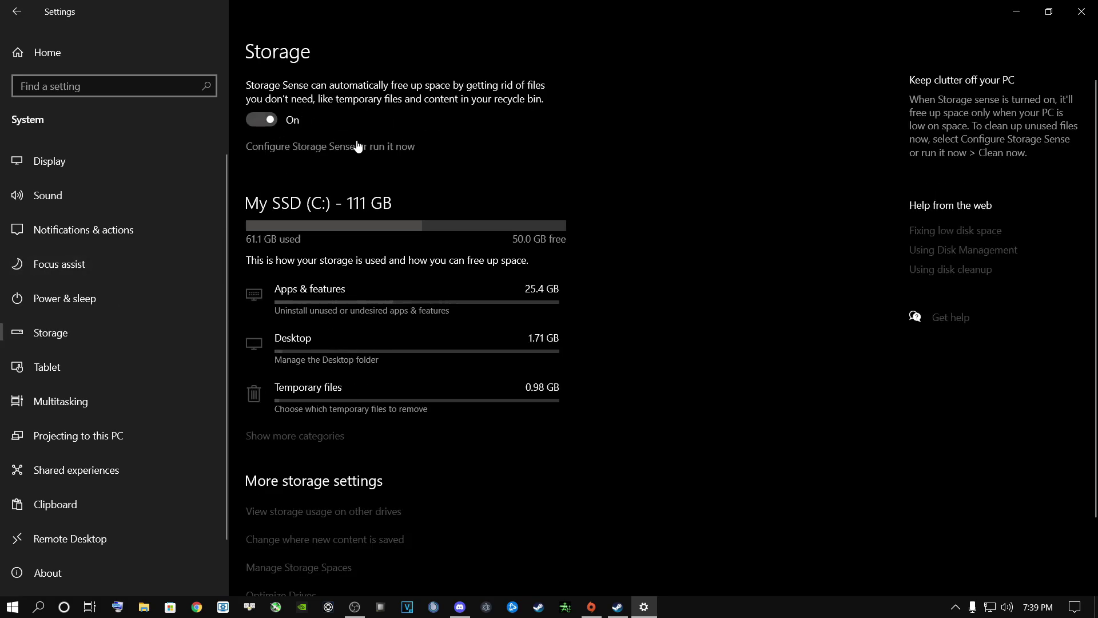
pyautogui.click(251, 119)
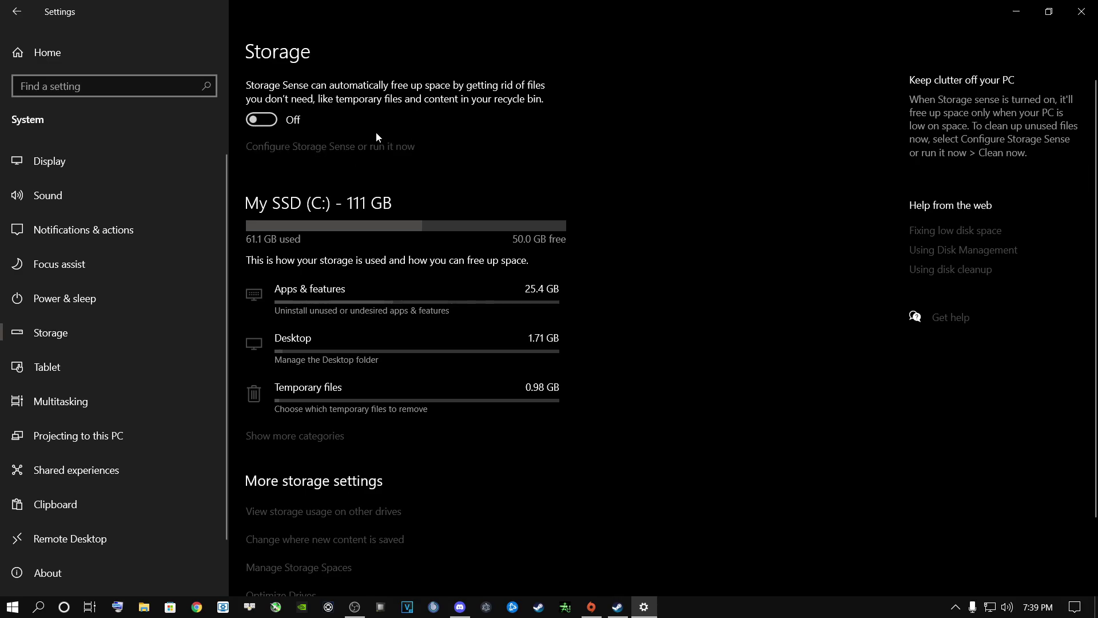
pyautogui.click(270, 121)
pyautogui.click(257, 119)
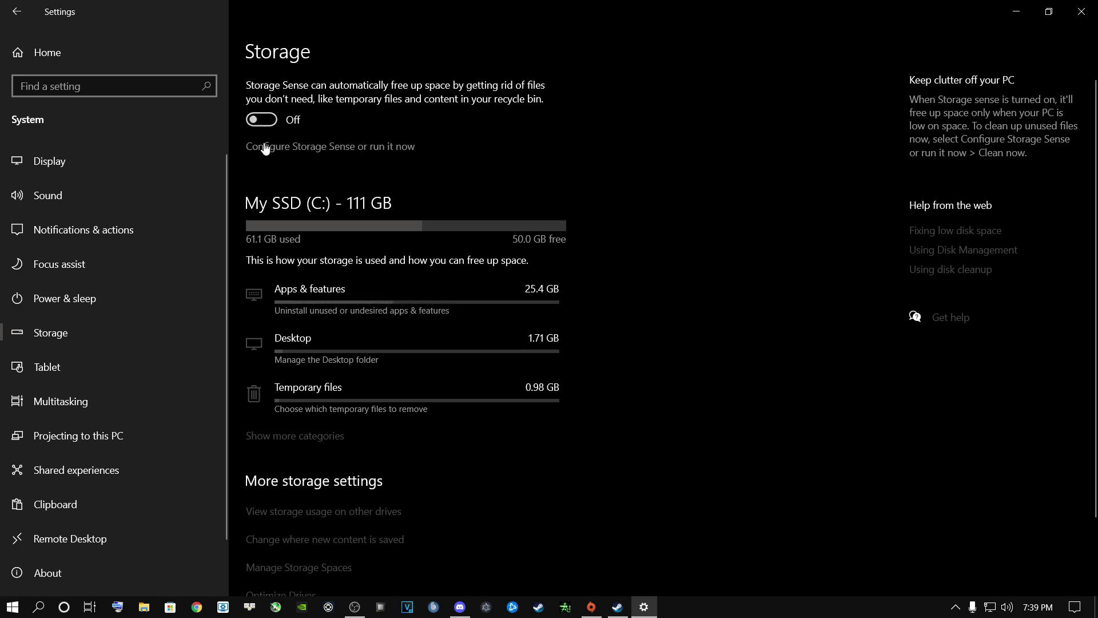
# - View the Tablet settings, and switch Snap windows on and back off in the Multitasking settings
pyautogui.click(50, 369)
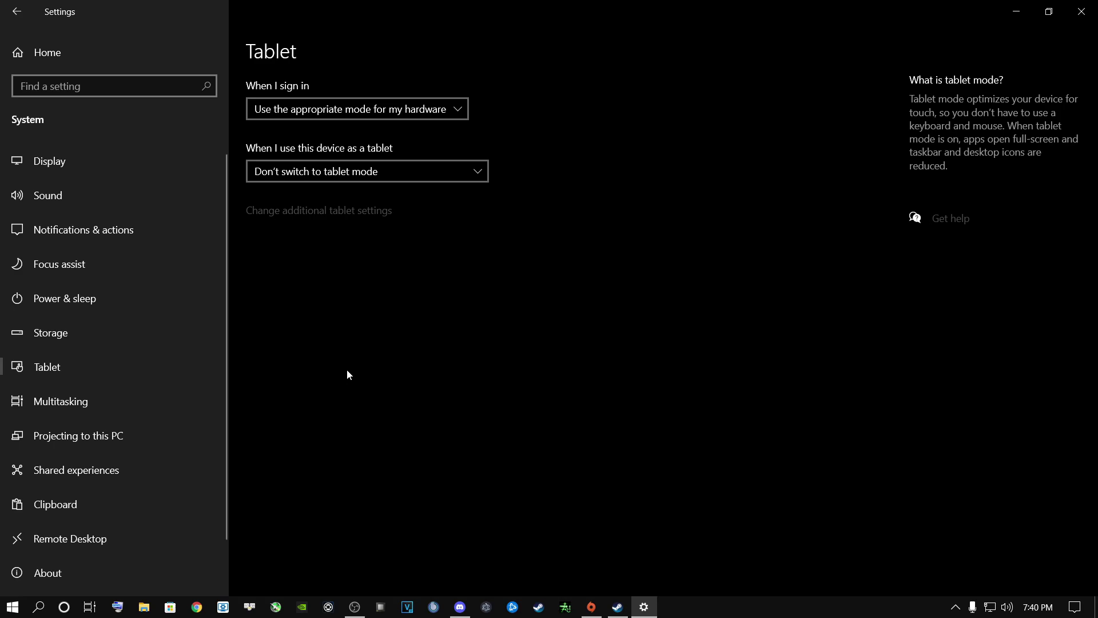
pyautogui.click(88, 400)
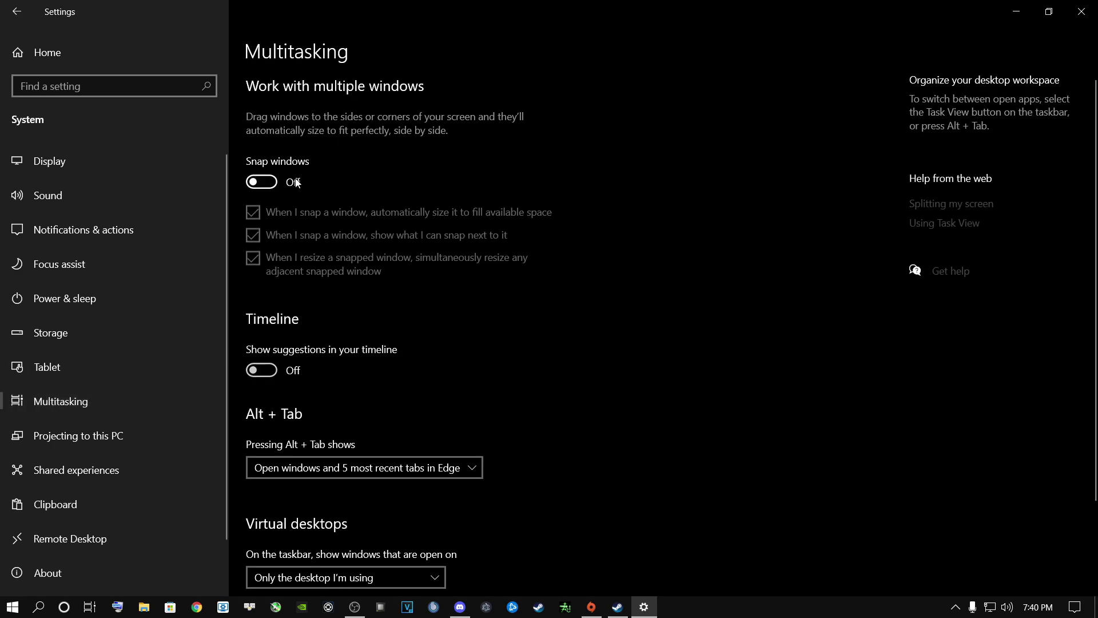
pyautogui.click(264, 182)
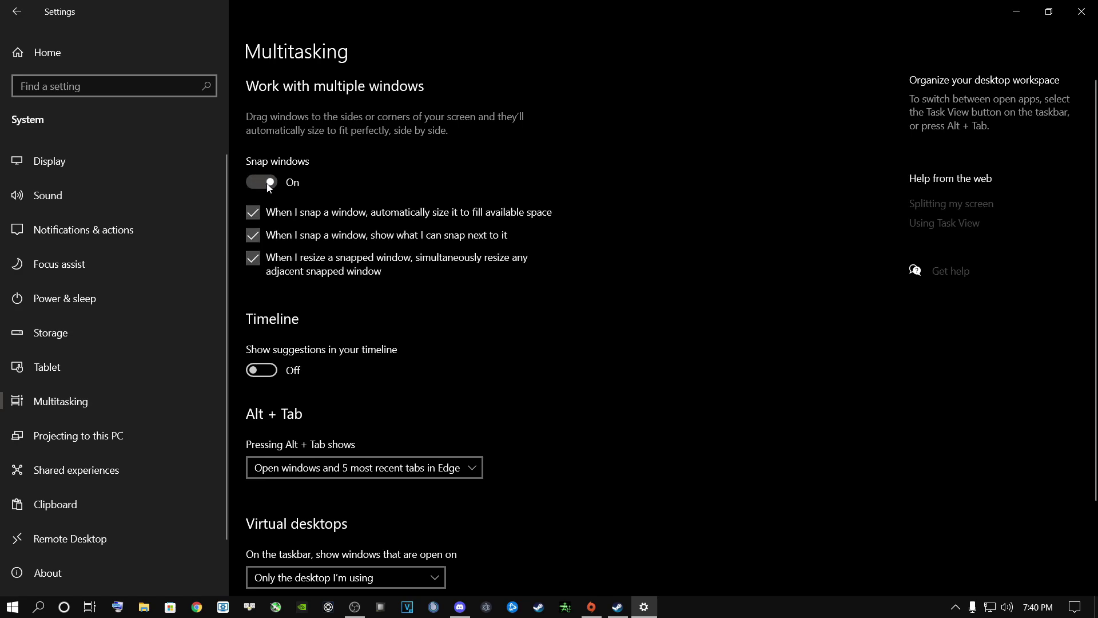
pyautogui.click(258, 186)
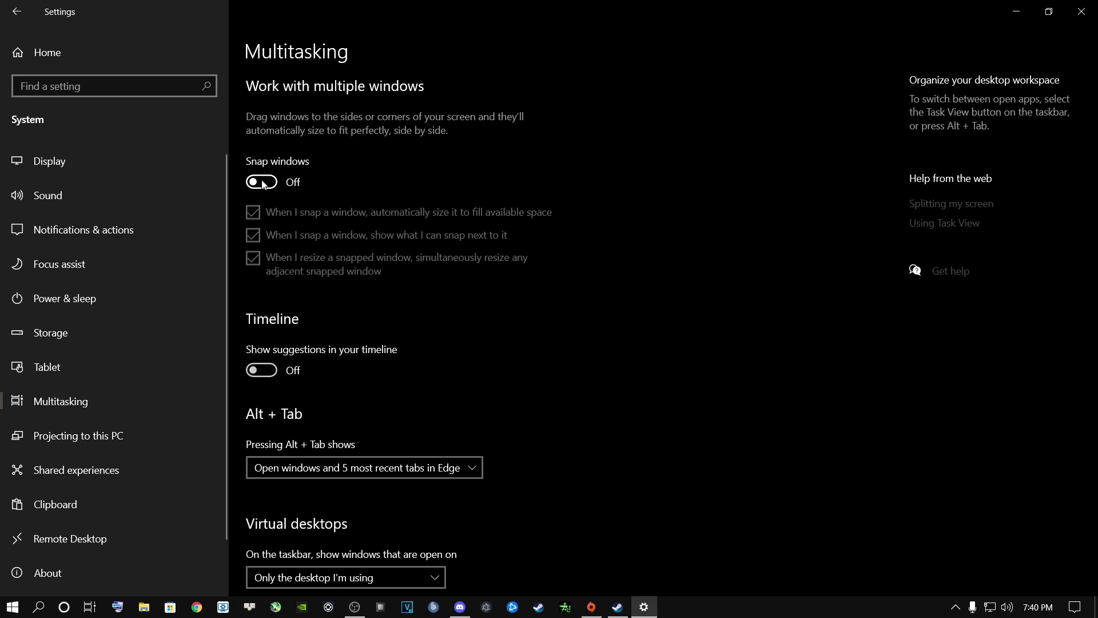
# - Review the Projecting to this PC, Shared experiences, Clipboard, and Remote Desktop settings
pyautogui.click(87, 438)
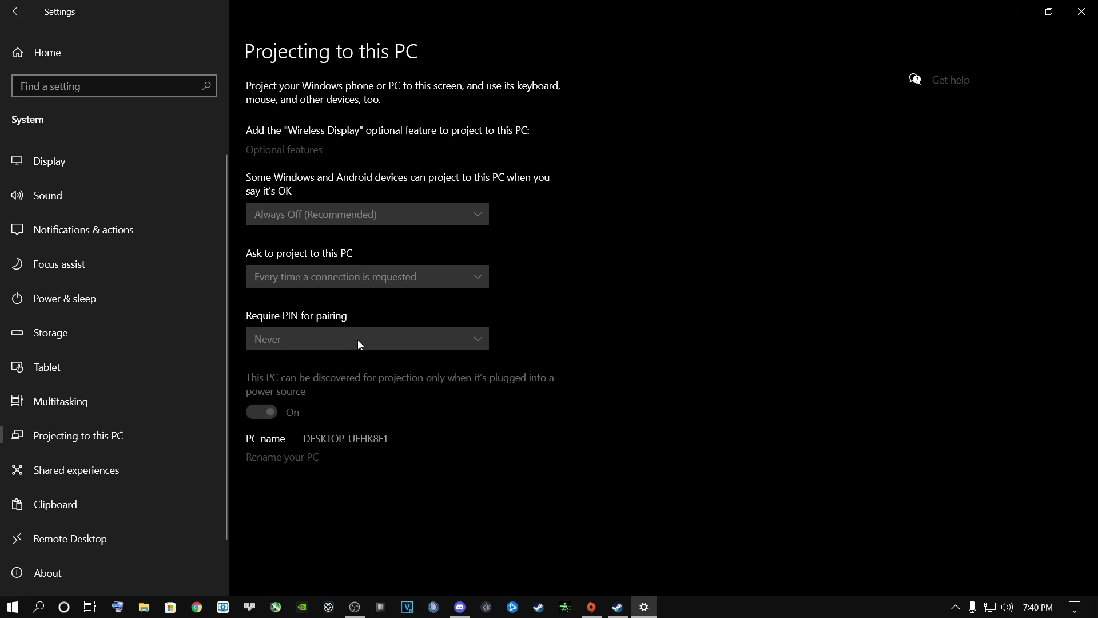
pyautogui.click(93, 474)
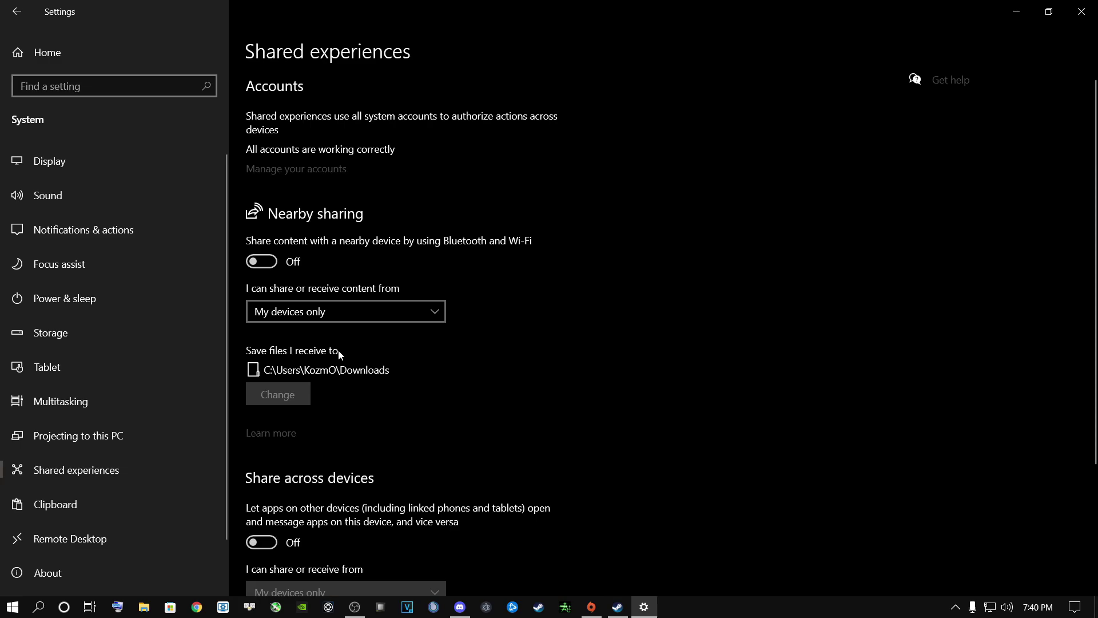
pyautogui.scroll(-3, 280, 264)
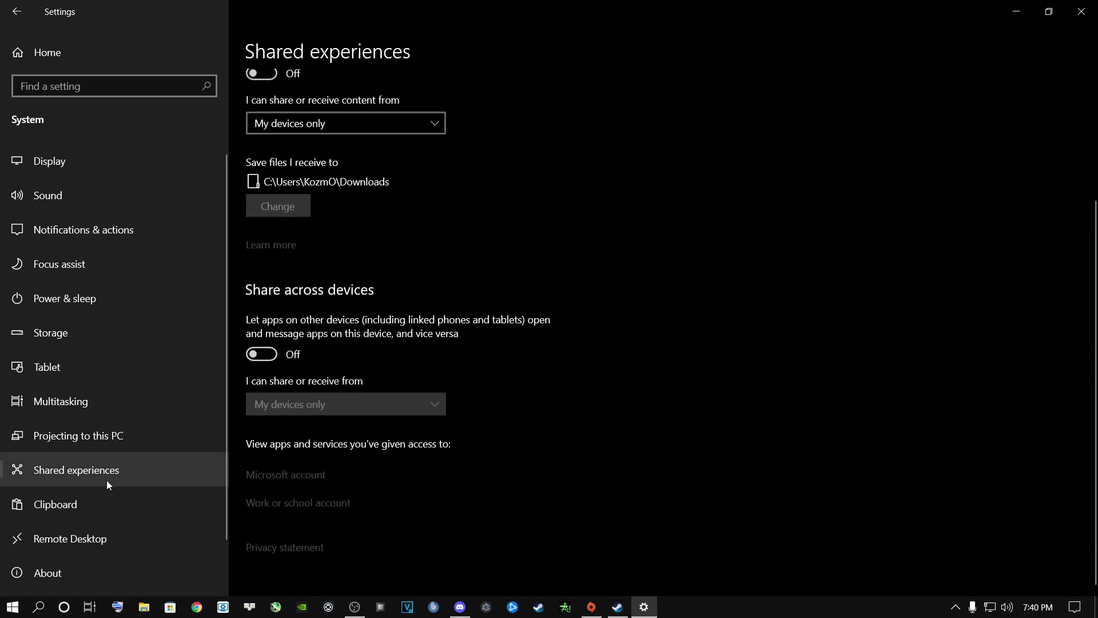
pyautogui.click(75, 503)
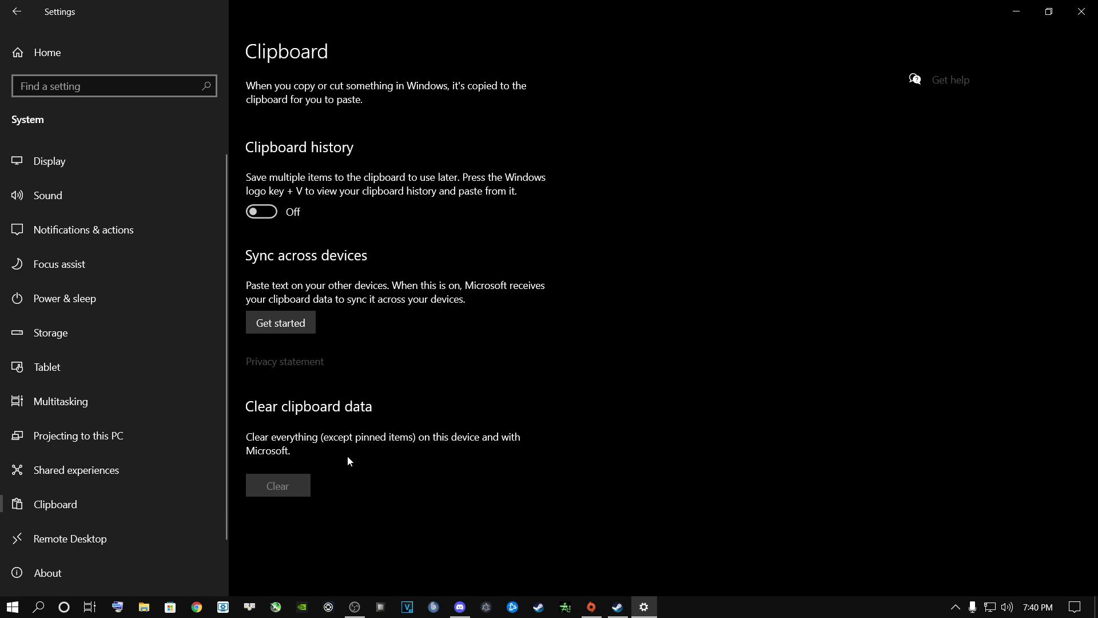
pyautogui.click(92, 539)
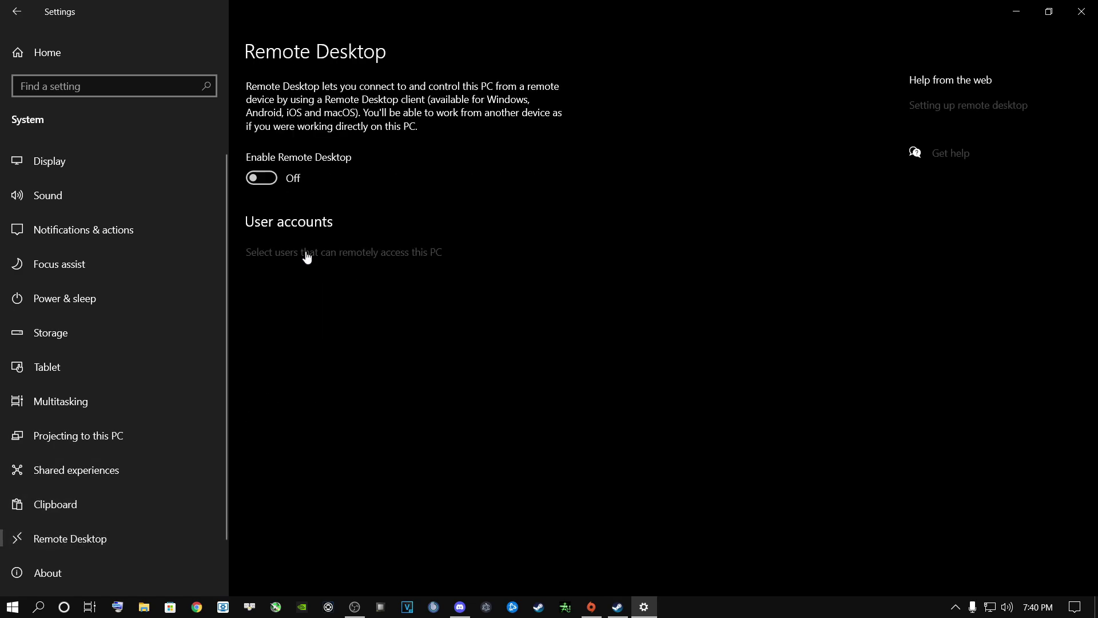
# - Review the Diagnostics & feedback options in the Privacy settings
pyautogui.click(36, 54)
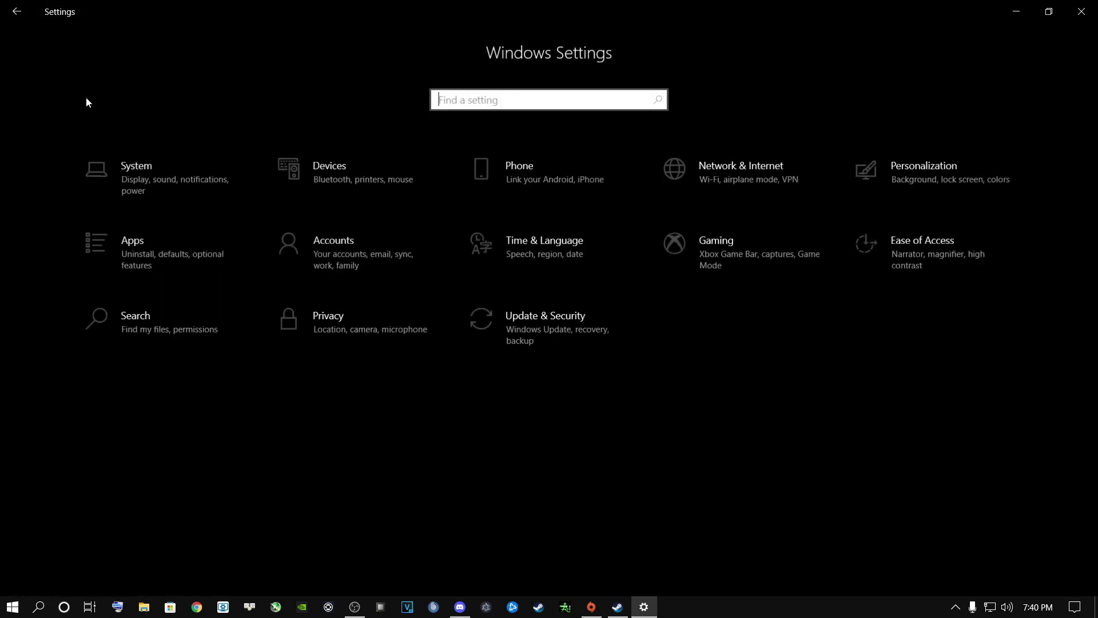
pyautogui.click(340, 336)
pyautogui.click(81, 308)
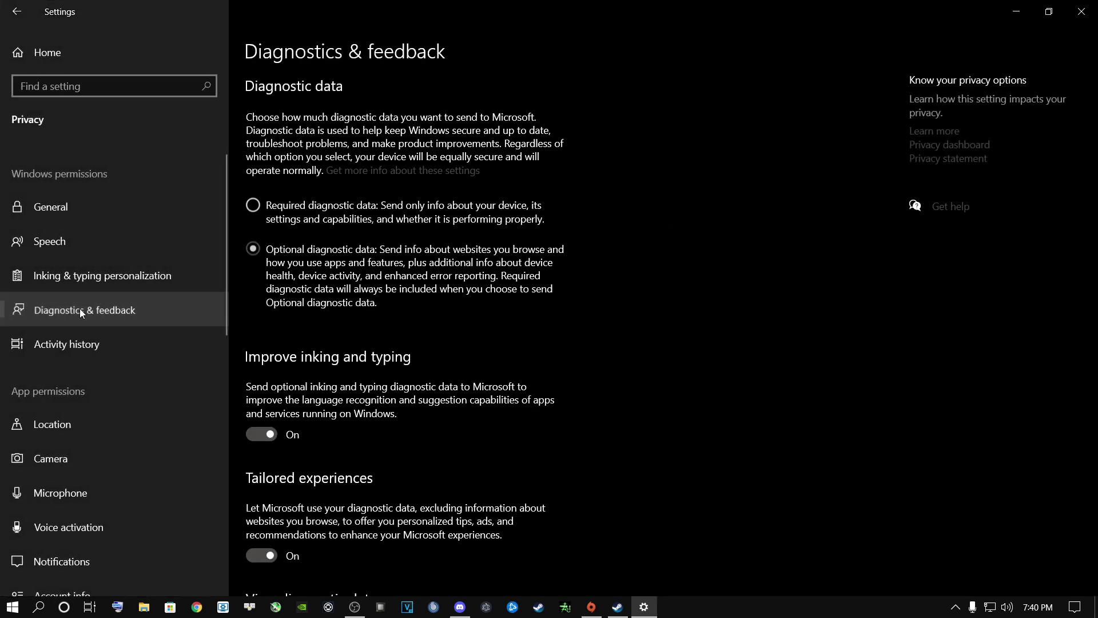
pyautogui.scroll(-10, 320, 355)
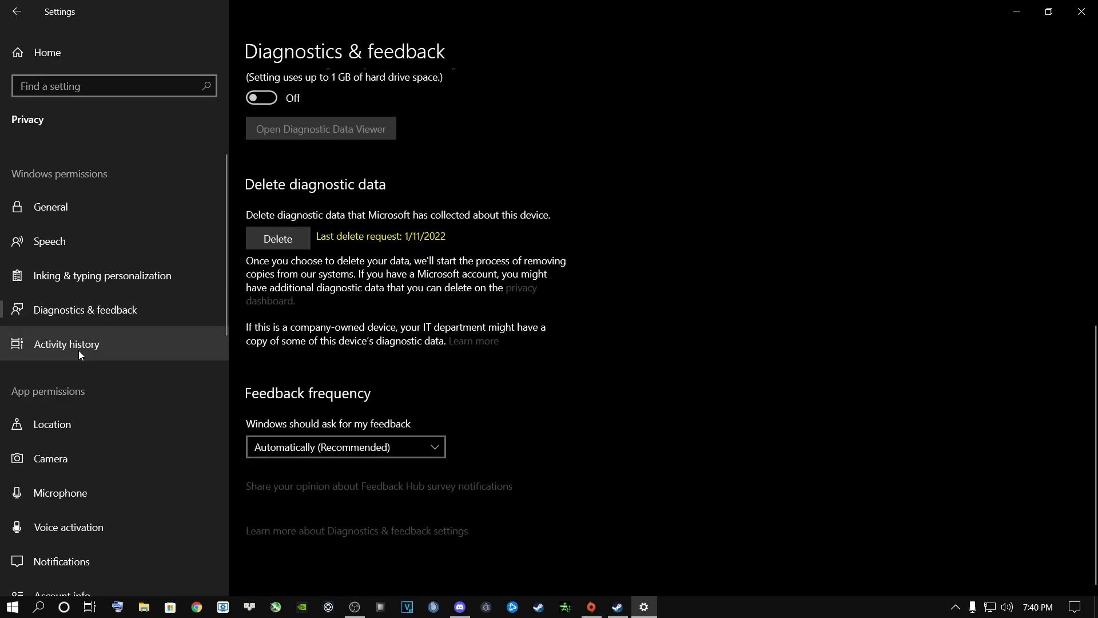
# - Turn off letting apps run in the background in the Background apps privacy settings
pyautogui.scroll(-10, 78, 350)
pyautogui.click(71, 312)
pyautogui.click(253, 136)
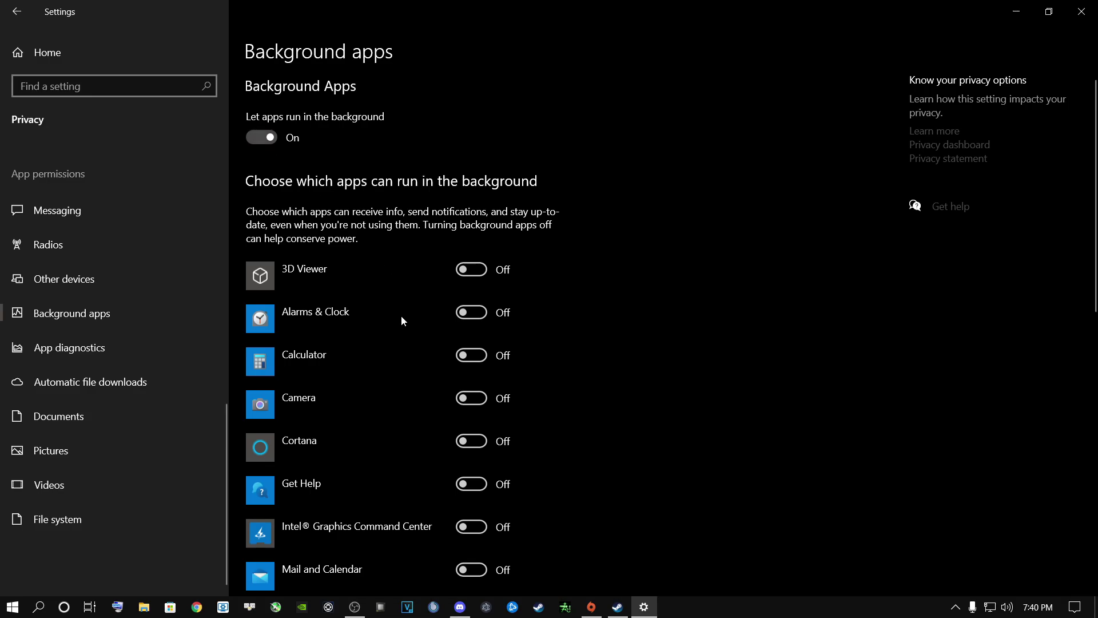
pyautogui.scroll(-10, 403, 321)
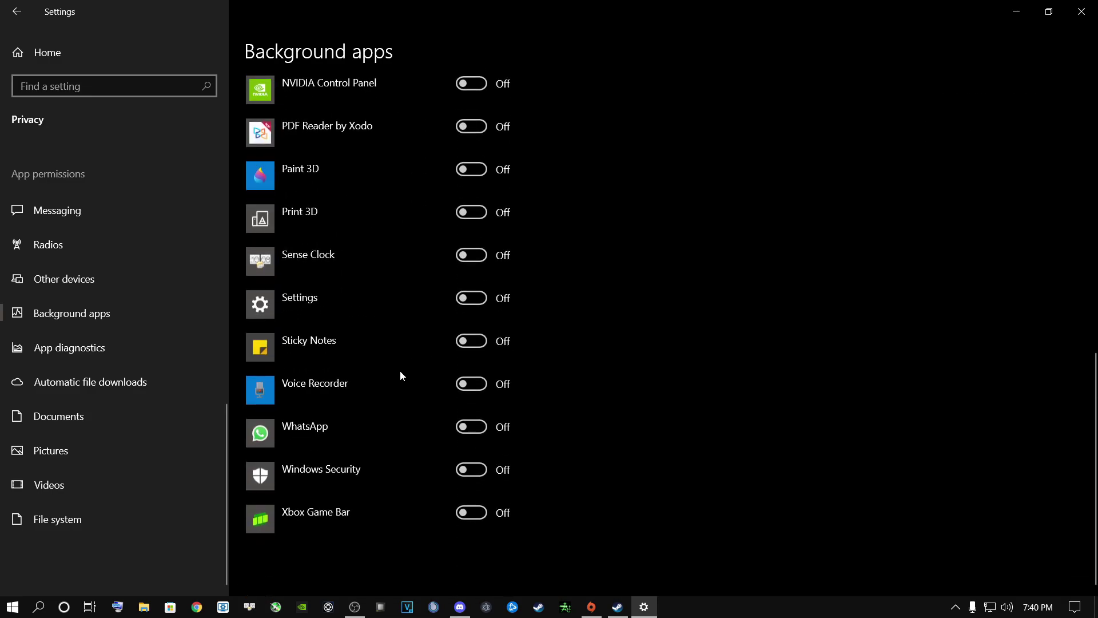
pyautogui.scroll(10, 457, 314)
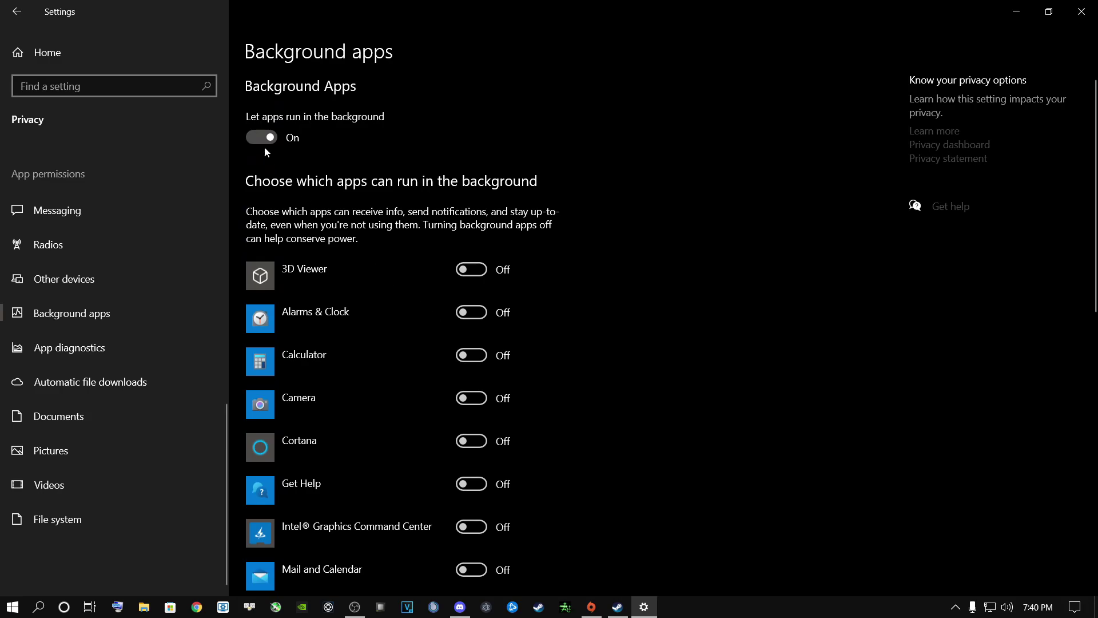
pyautogui.click(256, 140)
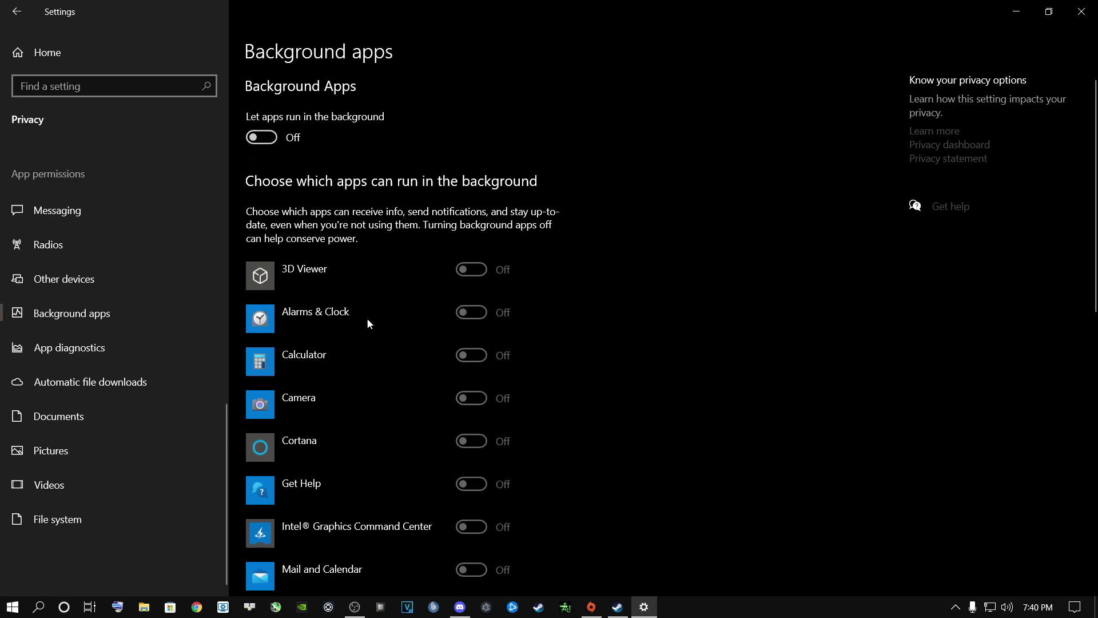
# - Switch Game Mode on and back off in the Gaming settings
pyautogui.click(33, 53)
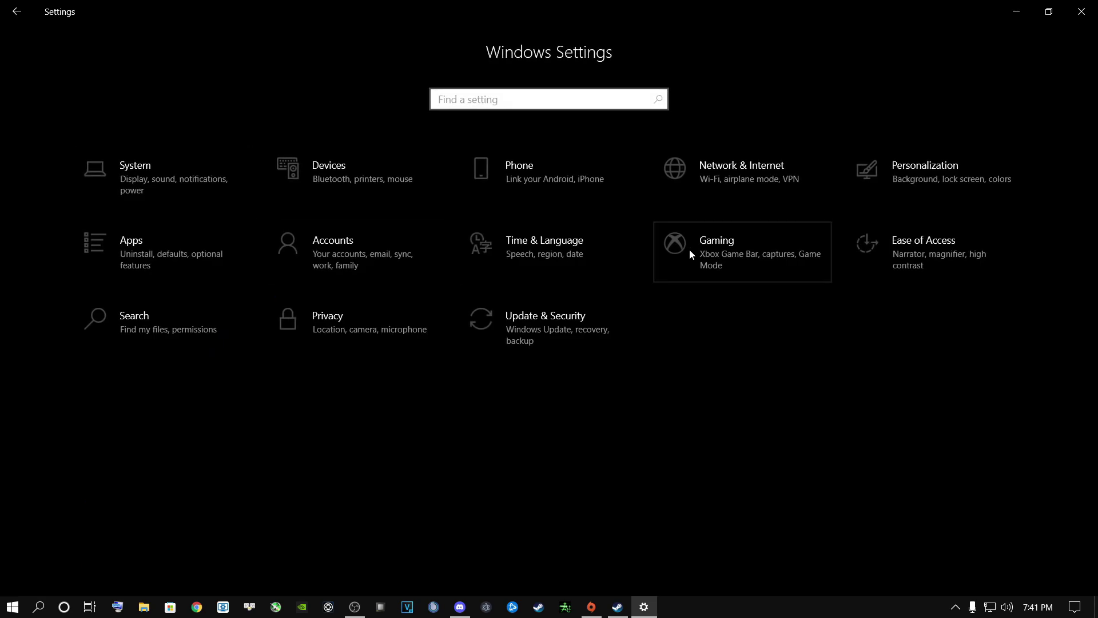
pyautogui.click(723, 251)
pyautogui.click(81, 233)
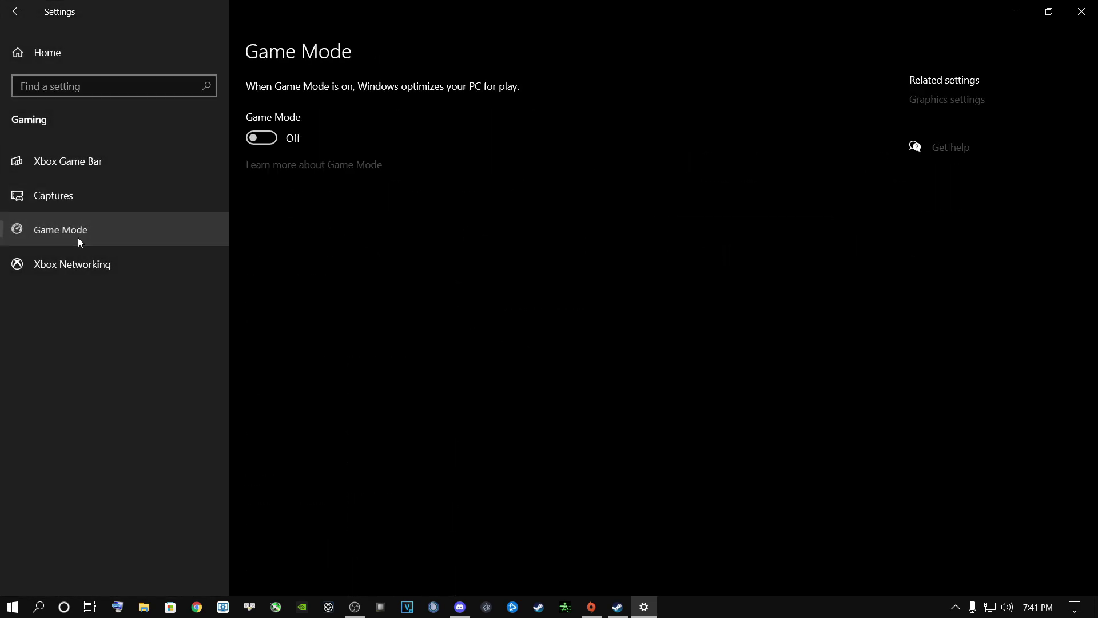
pyautogui.click(264, 141)
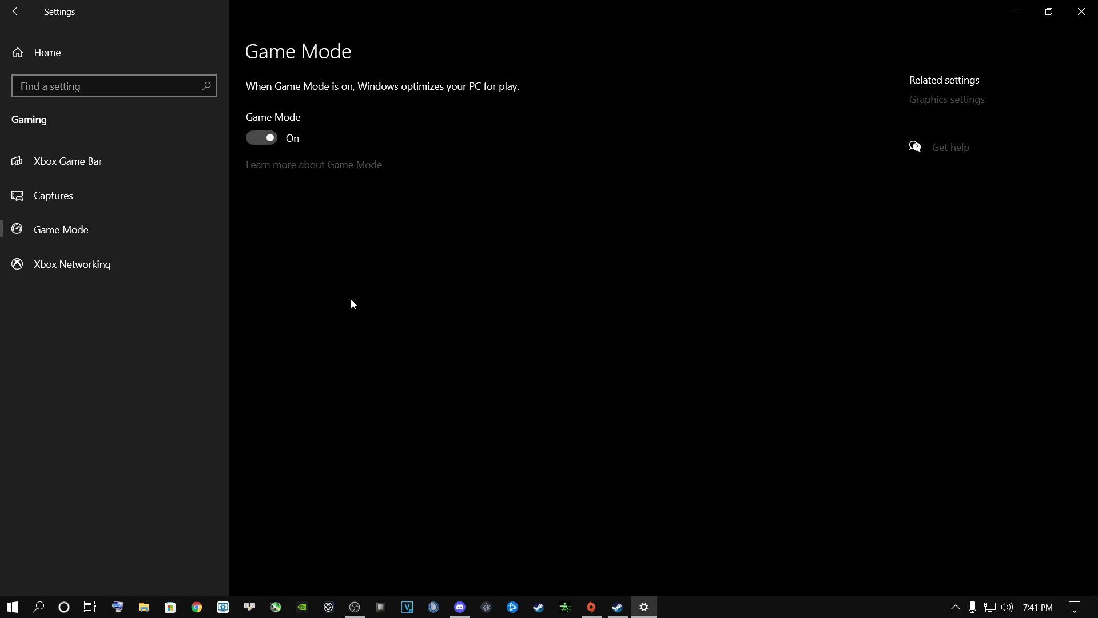
pyautogui.click(259, 139)
# - Check the Windows Update status under Update & Security, and close Settings
pyautogui.click(48, 52)
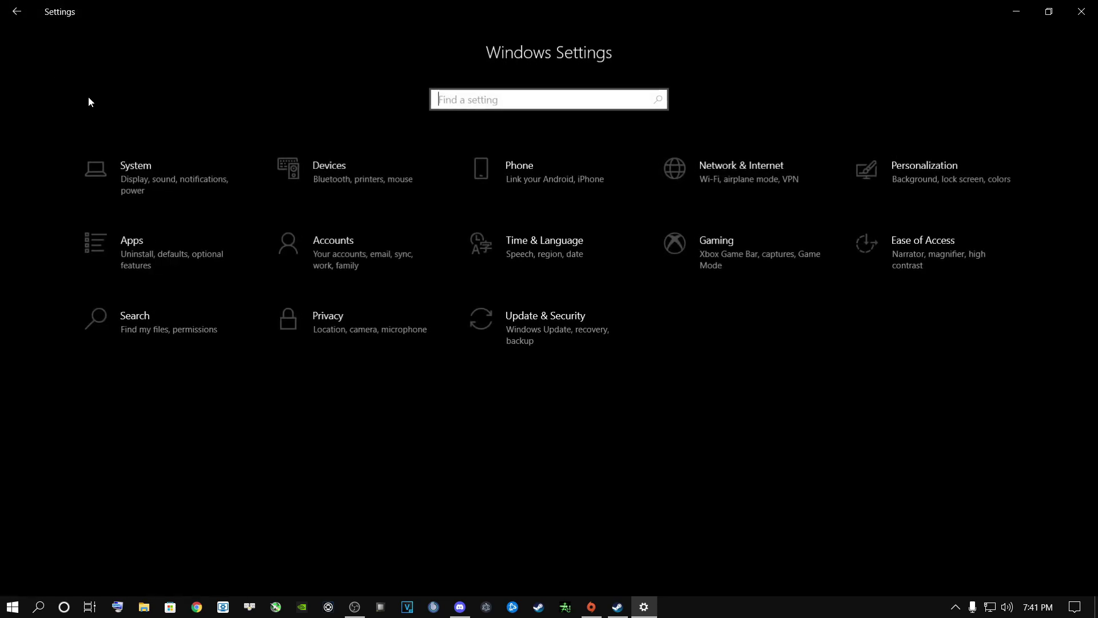
pyautogui.click(513, 324)
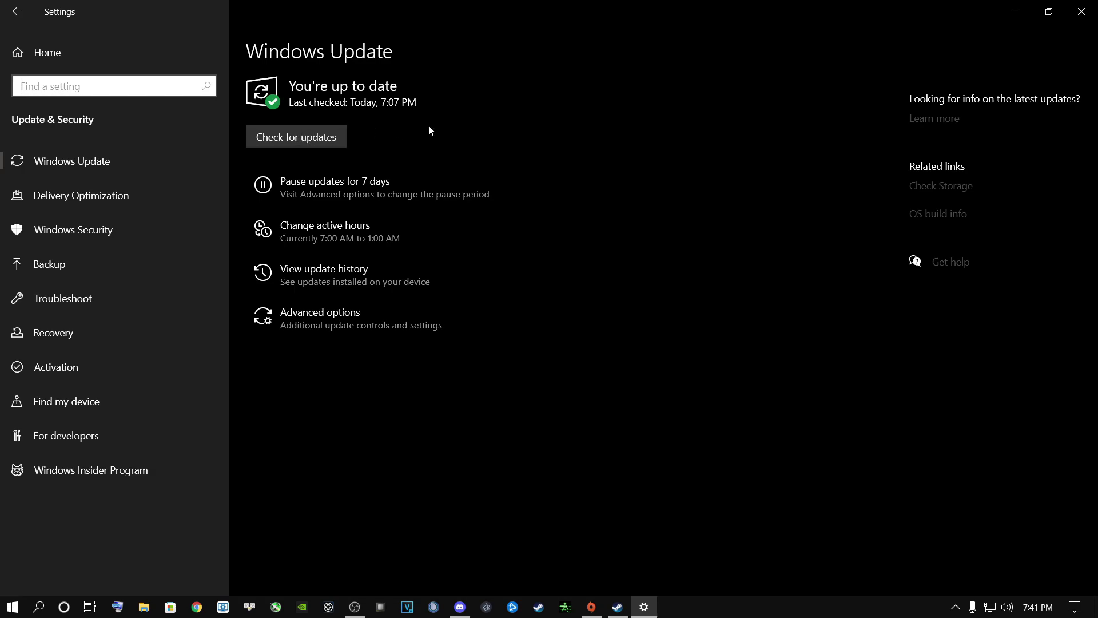
pyautogui.click(1082, 11)
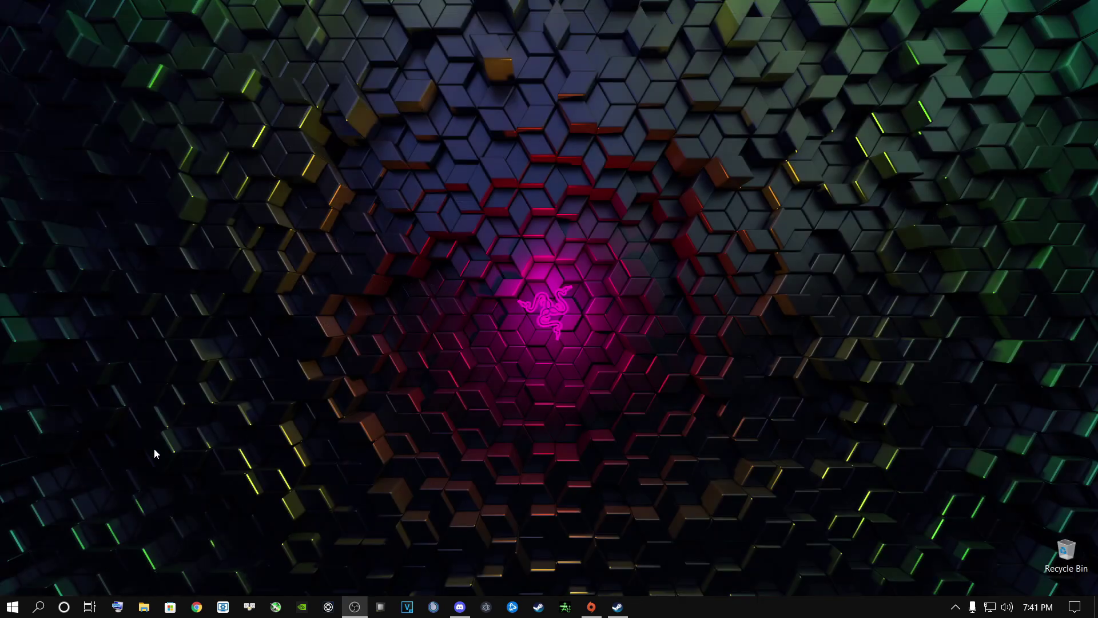
# - Open Device Manager and select the NVIDIA GeForce RTX 2060 under the display adapters
pyautogui.click(39, 608)
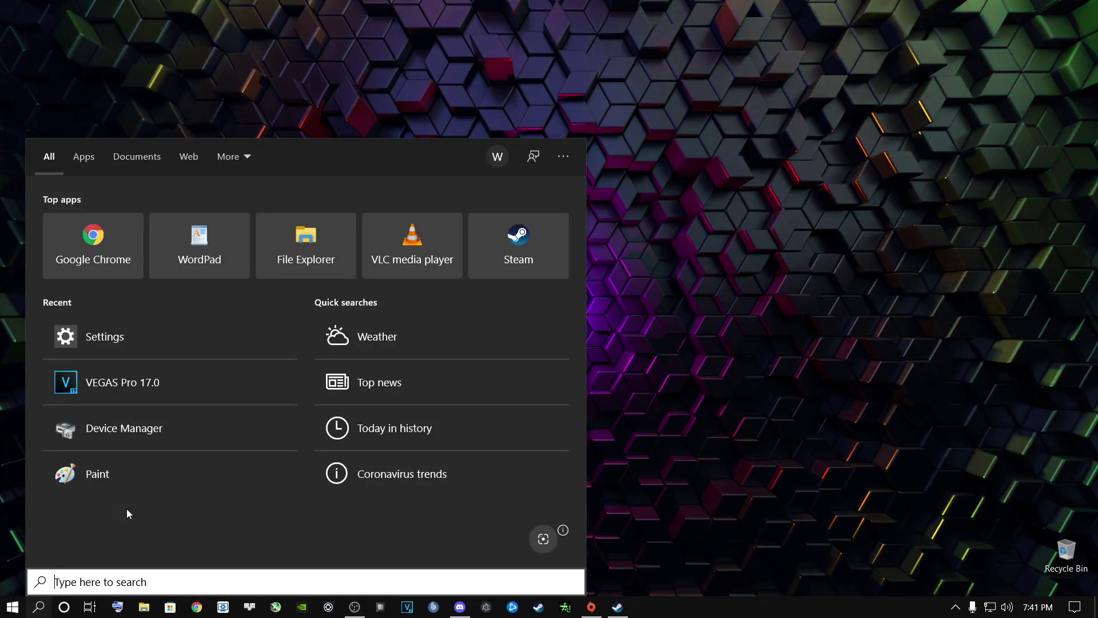
pyautogui.write('d')
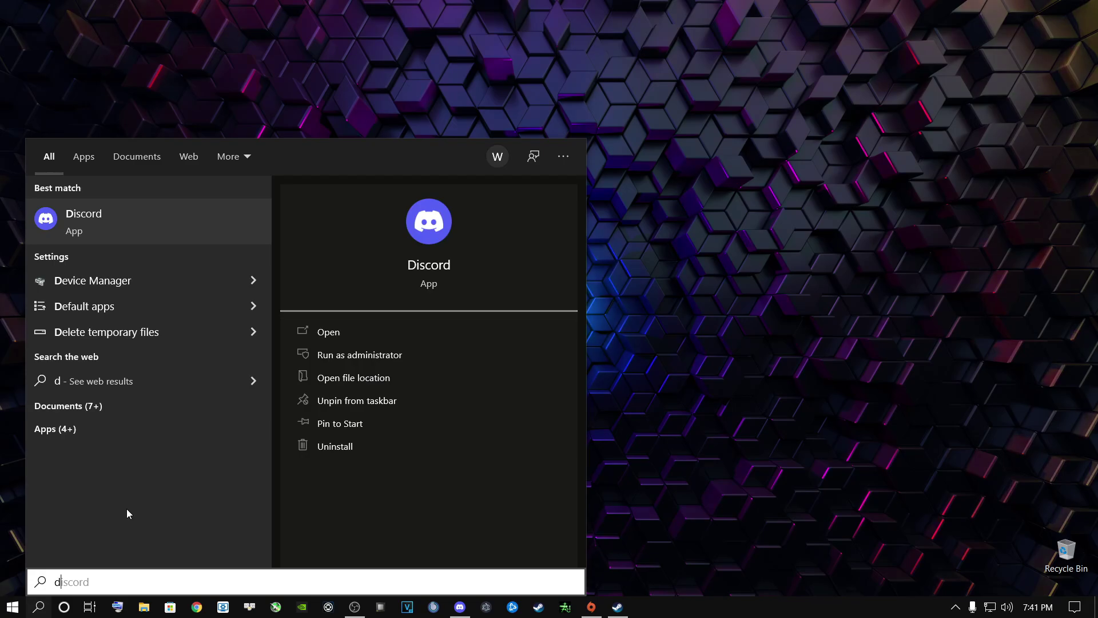
pyautogui.write('evice')
pyautogui.press('Right')
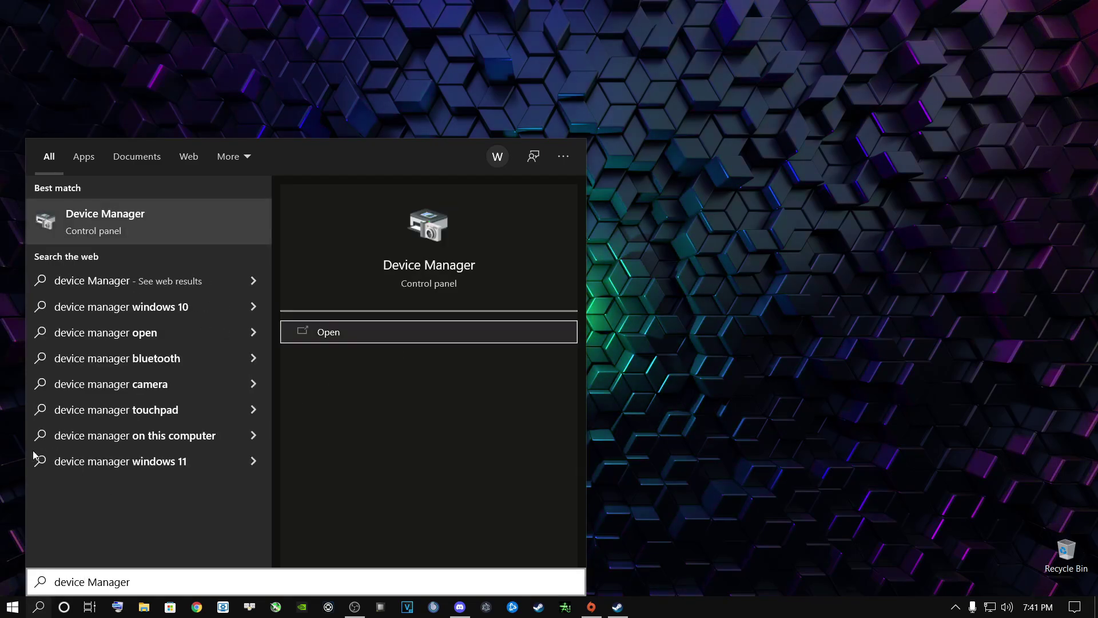
pyautogui.click(87, 214)
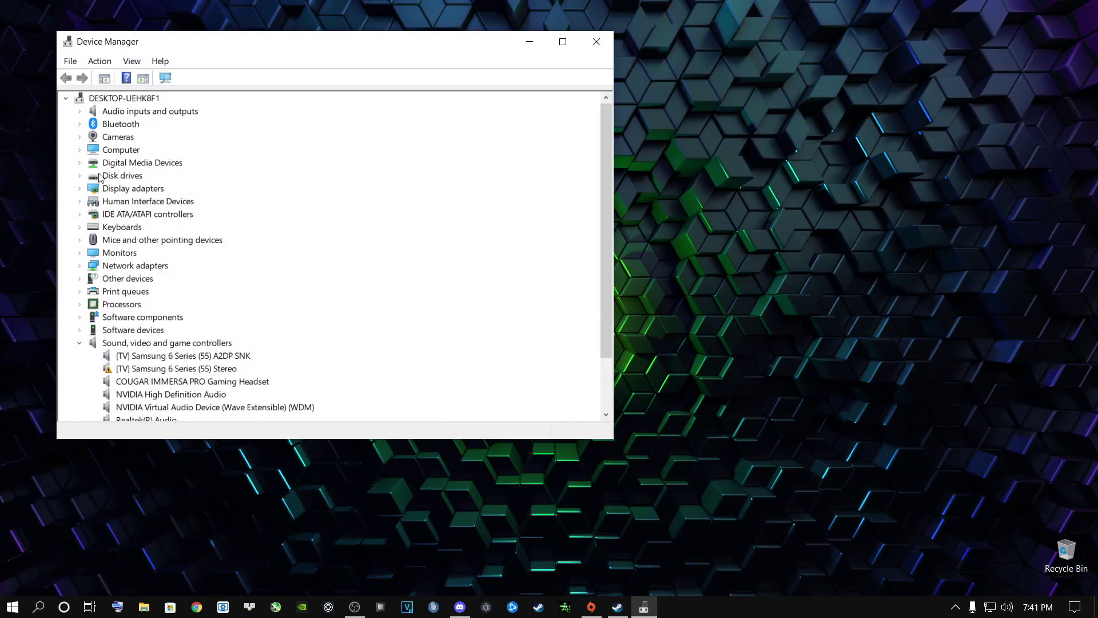
pyautogui.click(79, 188)
pyautogui.click(163, 201)
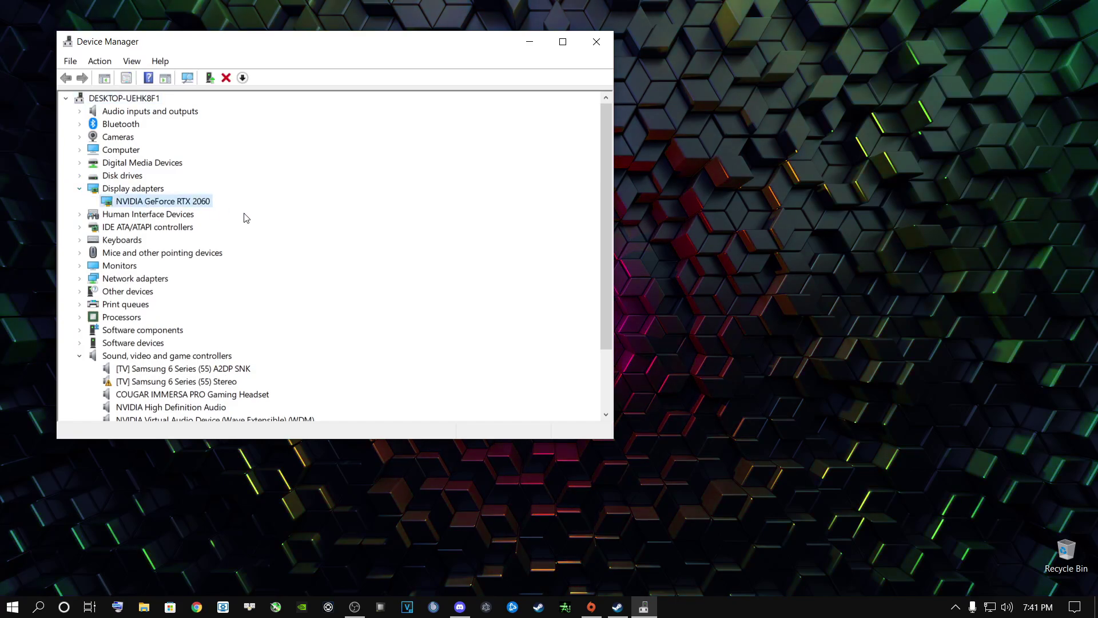
# - Search automatically for an updated NVIDIA GeForce RTX 2060 driver, and close the update wizard and Device Manager
pyautogui.click(184, 210)
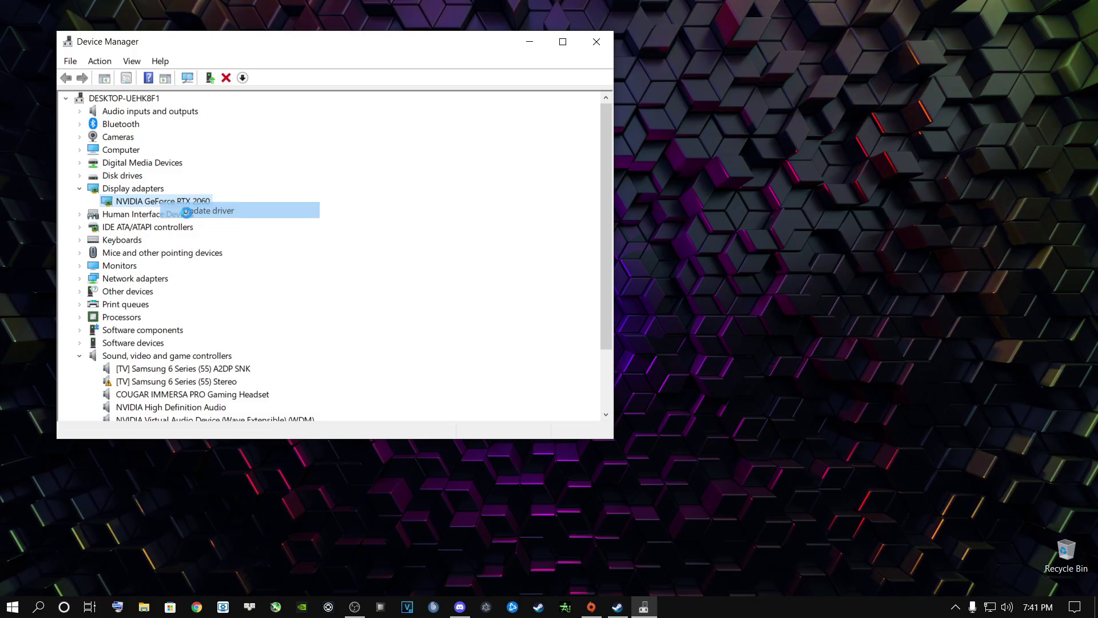
pyautogui.click(239, 215)
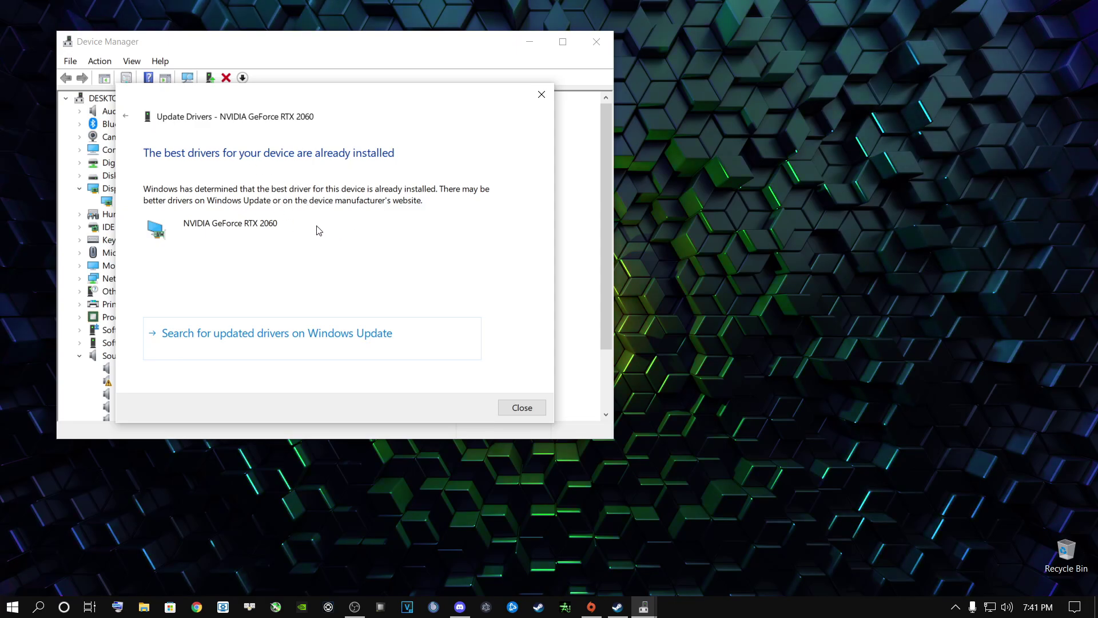
pyautogui.click(521, 407)
pyautogui.click(596, 42)
pyautogui.rightClick(497, 342)
pyautogui.click(397, 322)
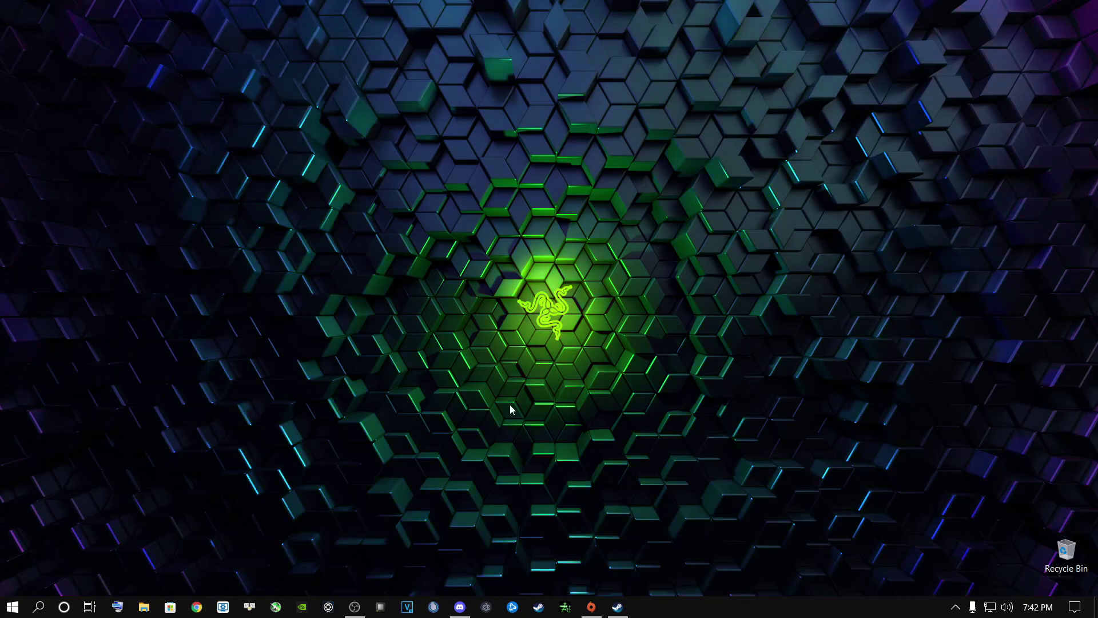
pyautogui.click(202, 604)
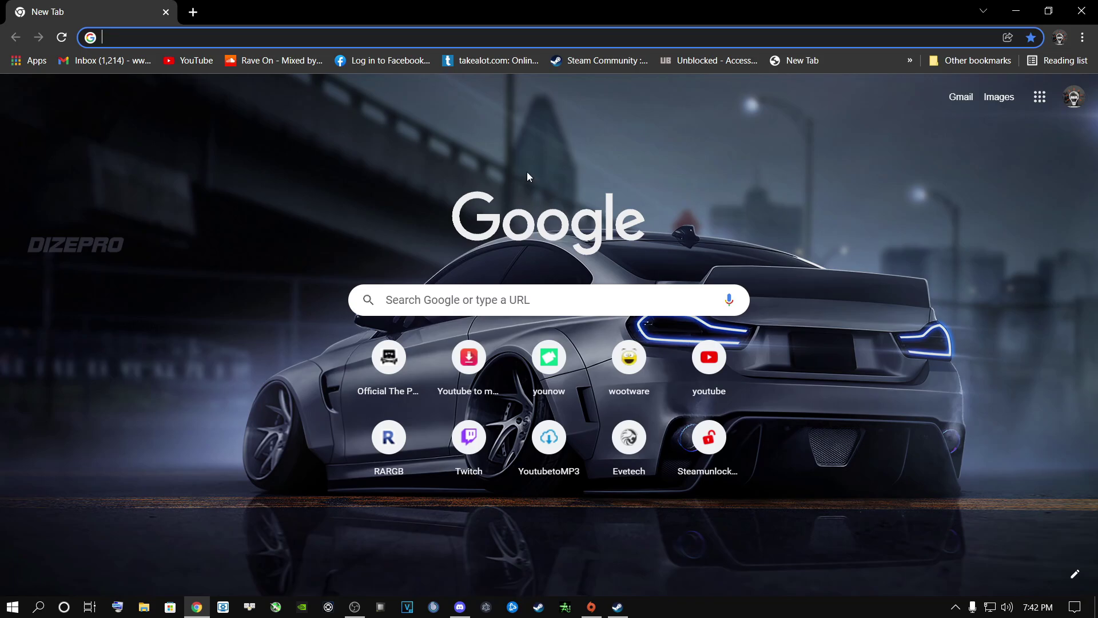
pyautogui.click(1082, 10)
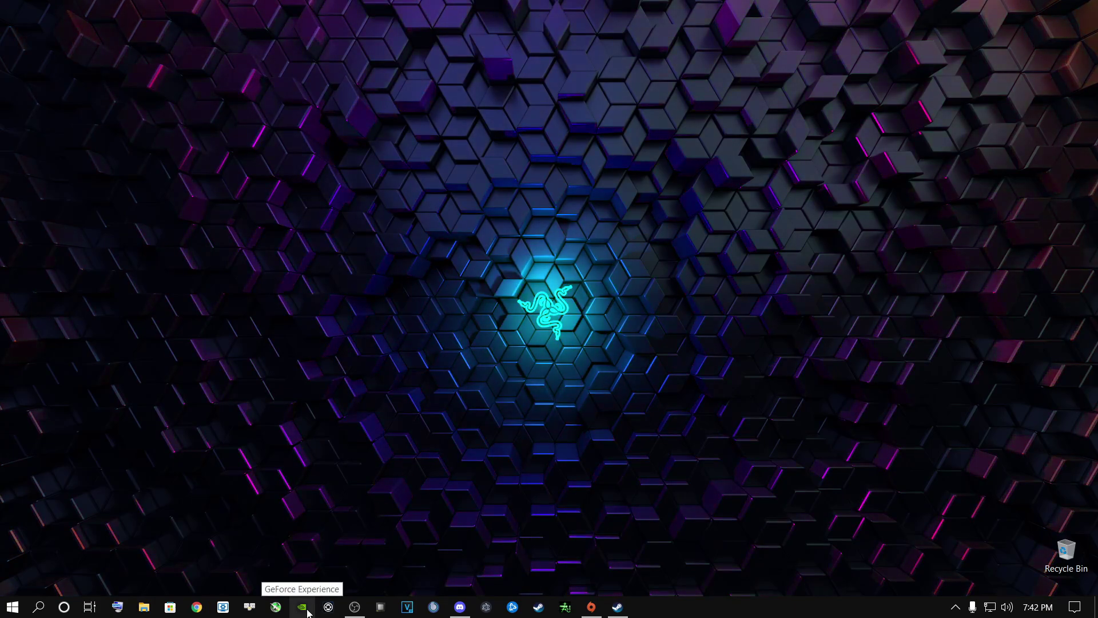
pyautogui.click(955, 607)
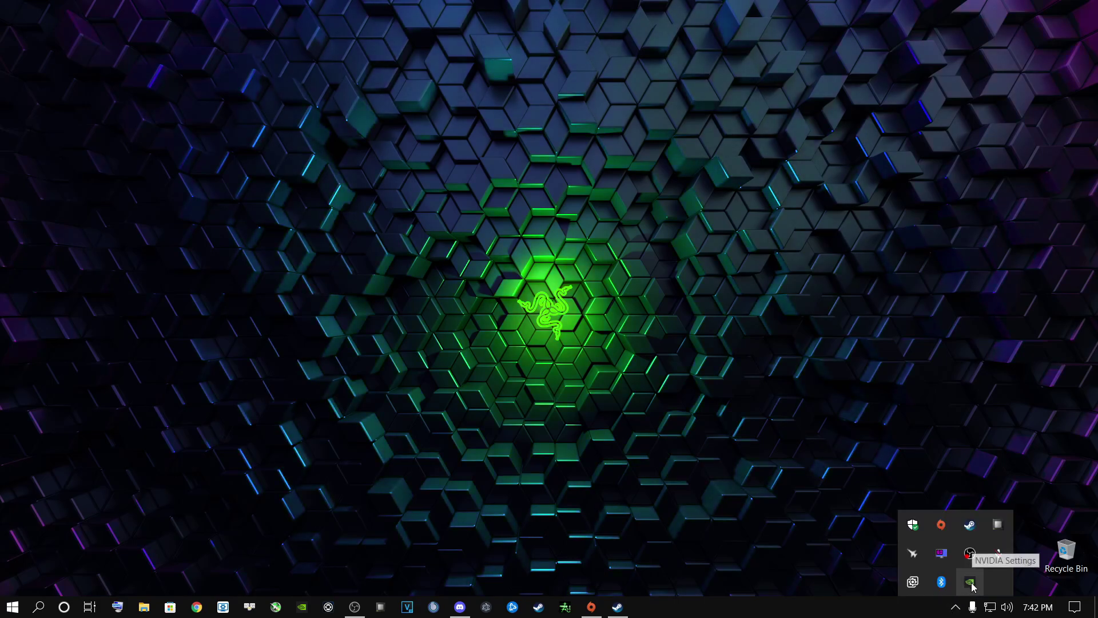
pyautogui.rightClick(644, 508)
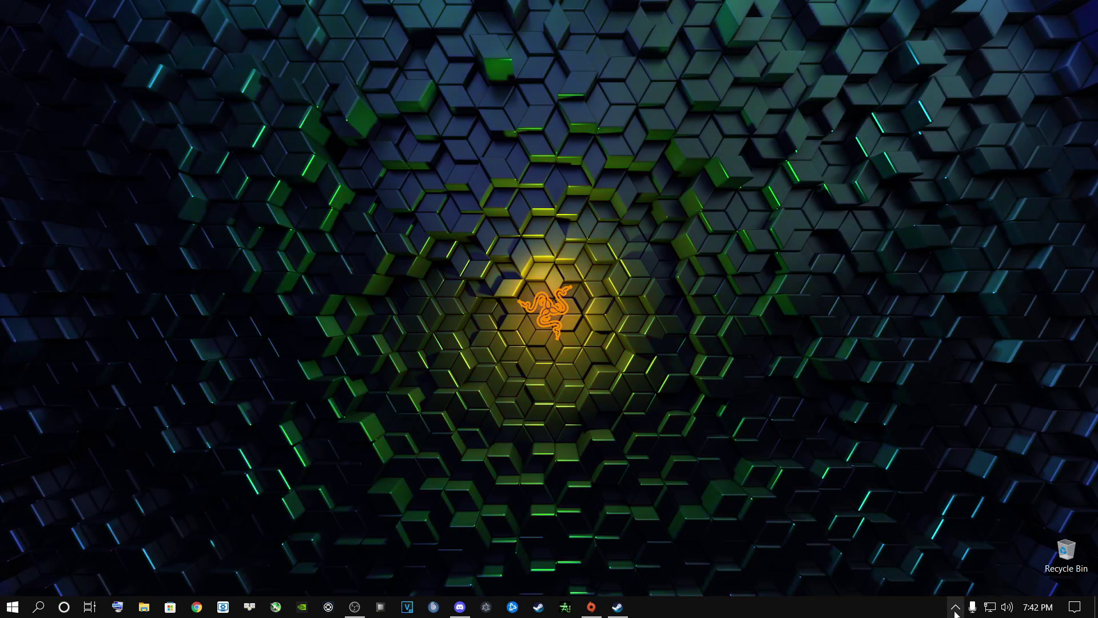
pyautogui.click(610, 500)
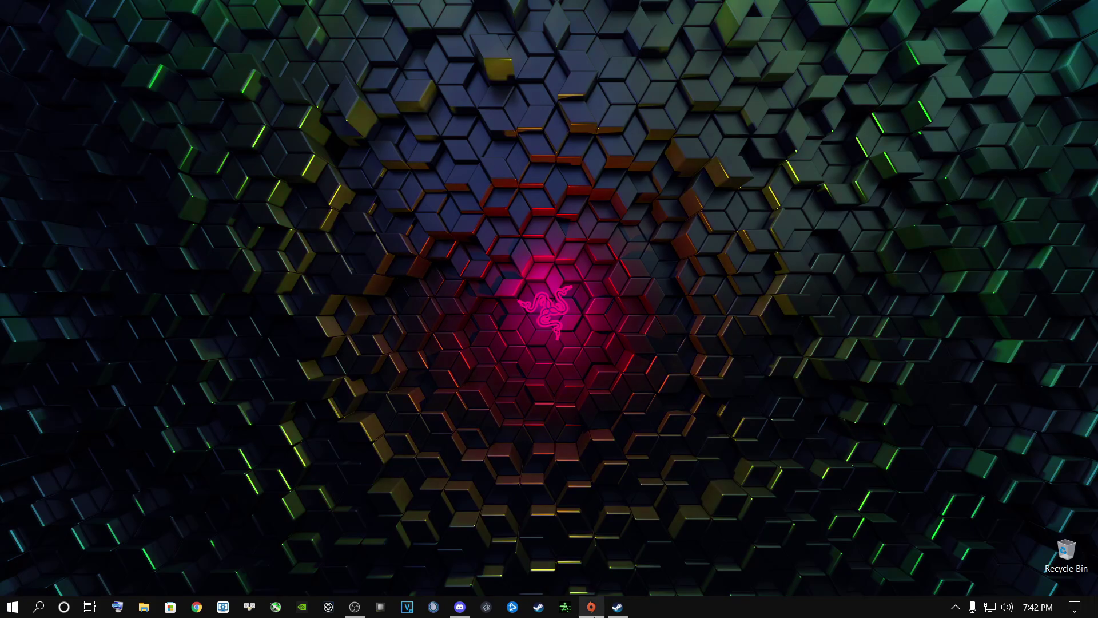
pyautogui.moveTo(593, 613)
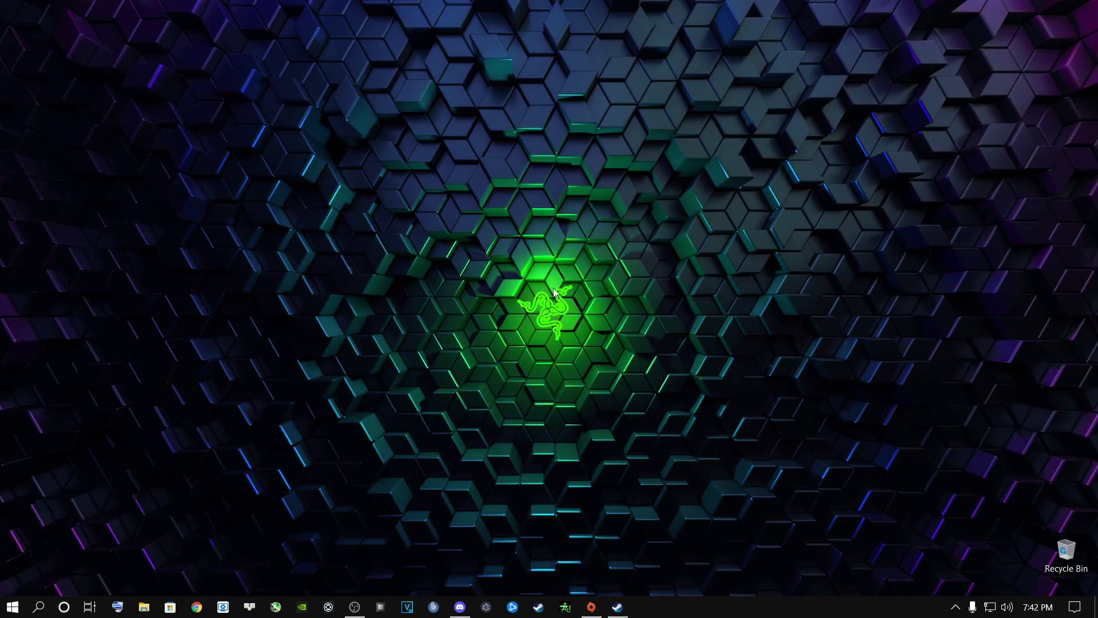
# - Switch to the NVIDIA Control Panel and select the advanced 3D image settings under Adjust Image Settings with Preview
pyautogui.rightClick(446, 321)
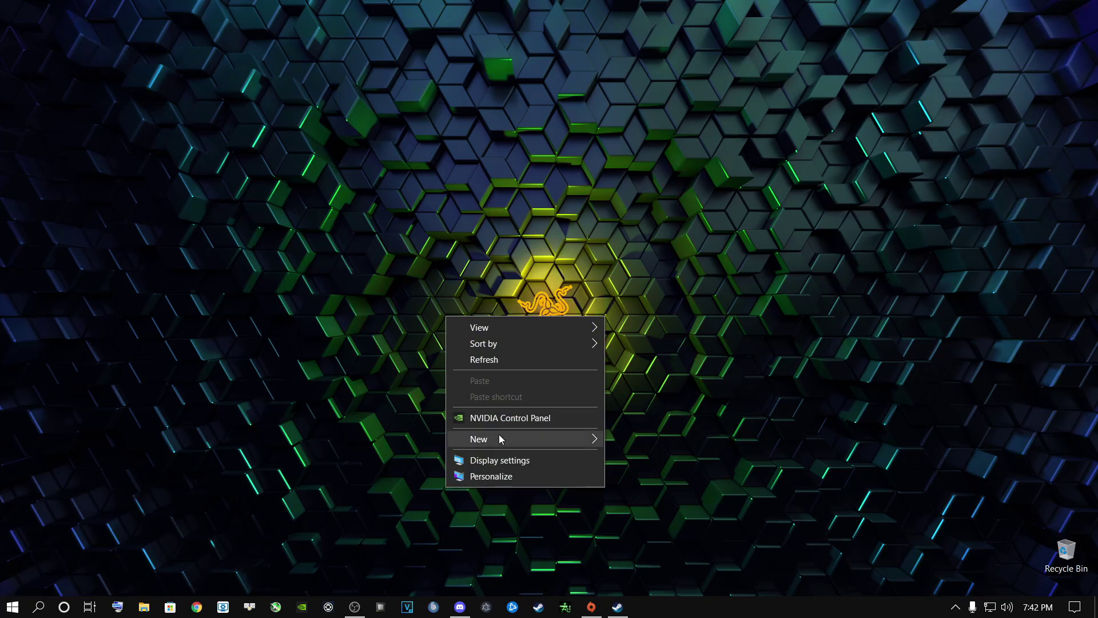
pyautogui.click(496, 417)
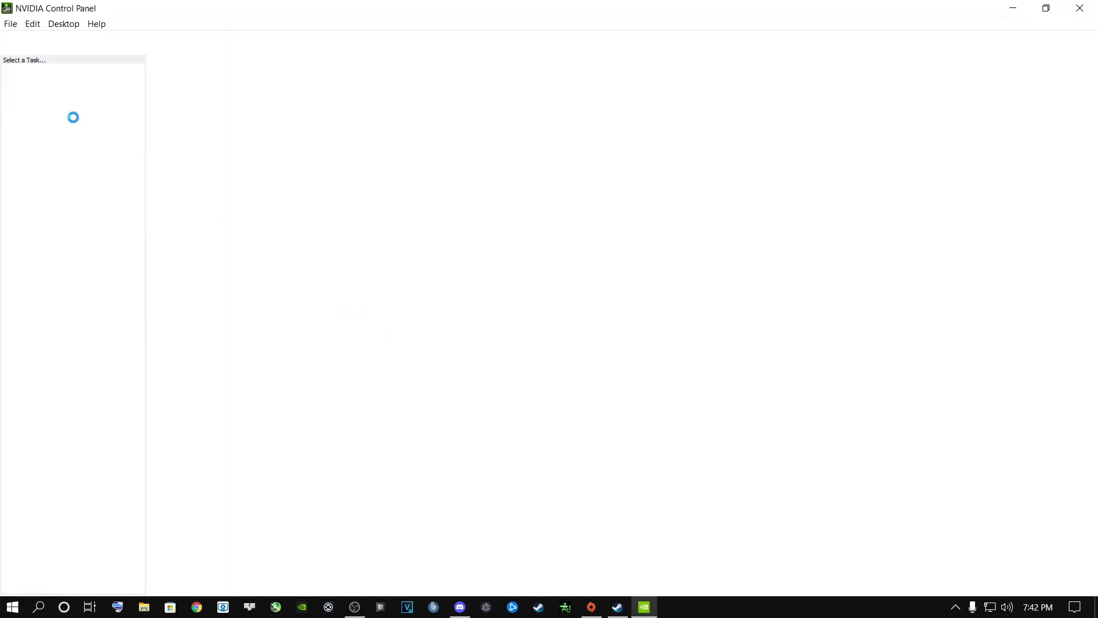
pyautogui.click(83, 84)
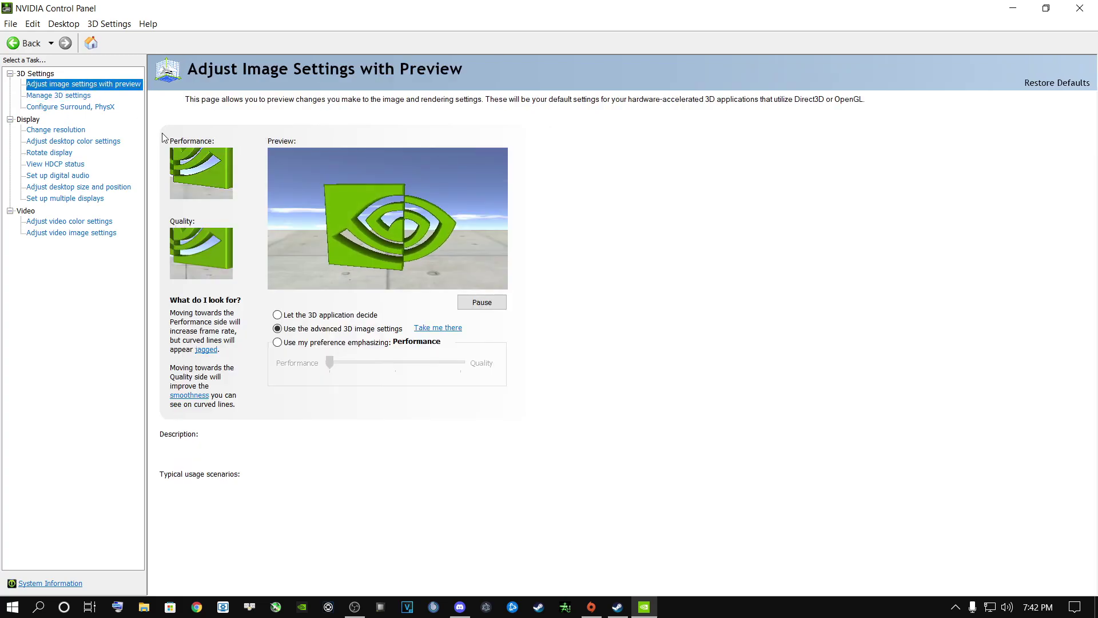
pyautogui.moveTo(292, 330)
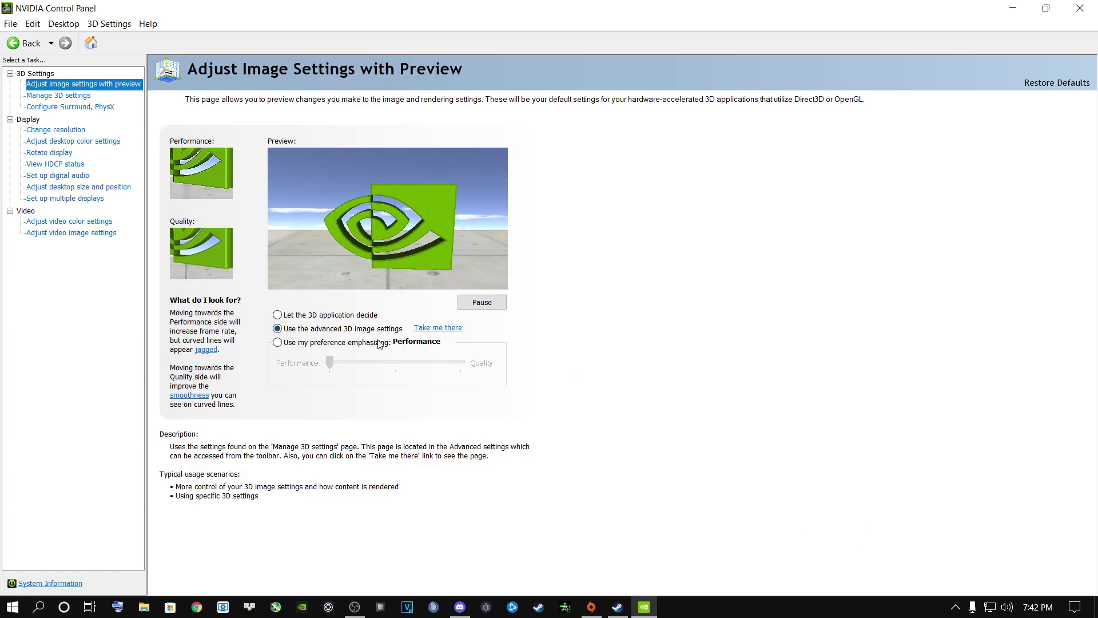
pyautogui.moveTo(382, 342)
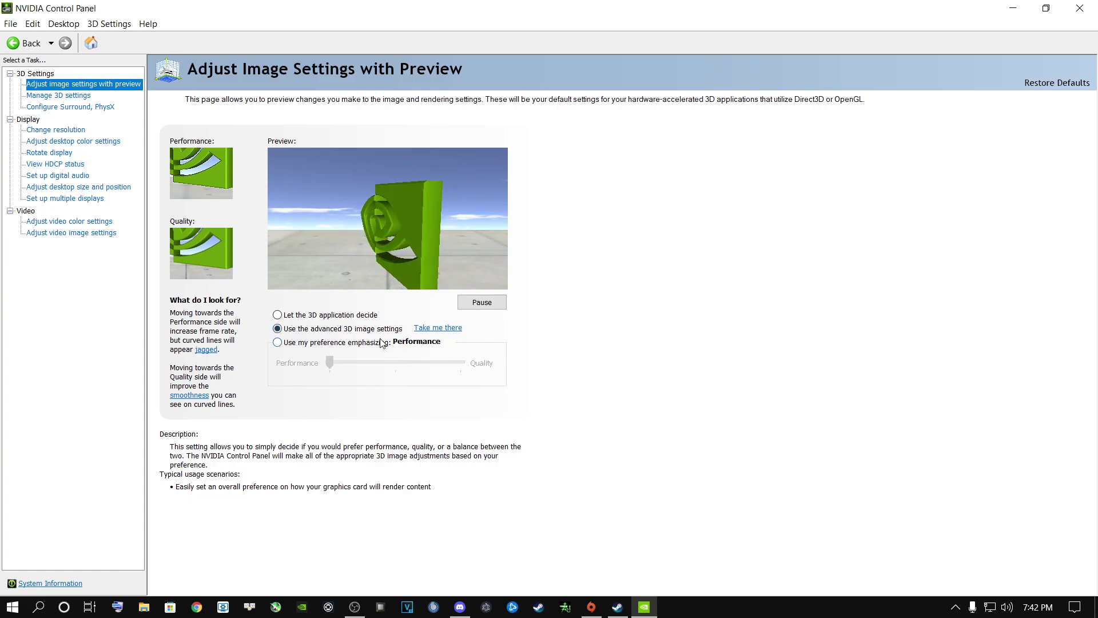
pyautogui.click(300, 342)
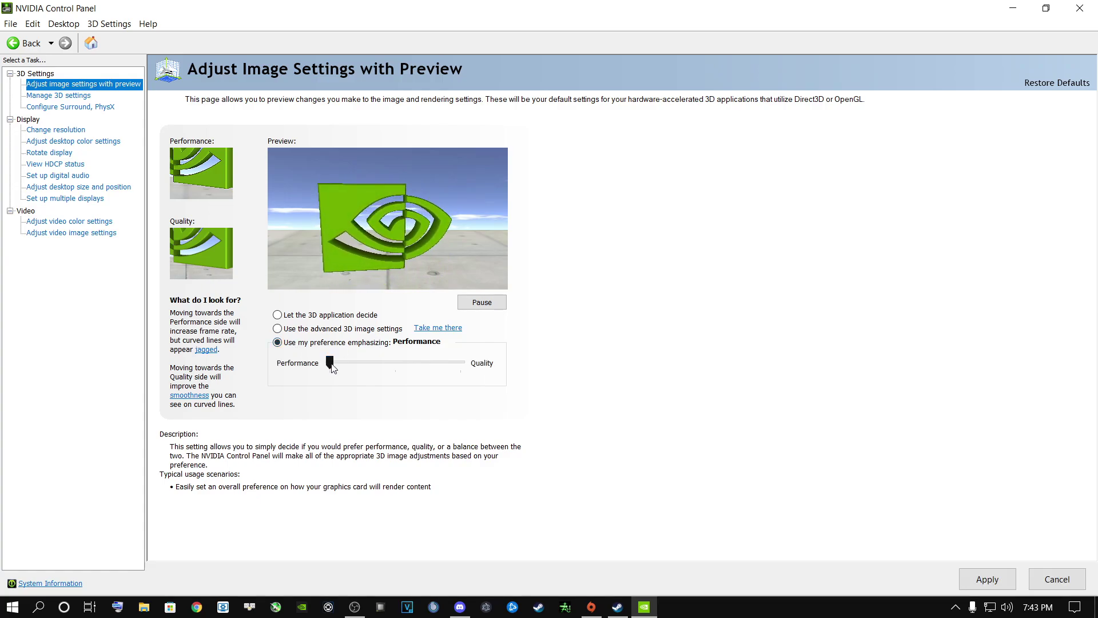
pyautogui.click(309, 328)
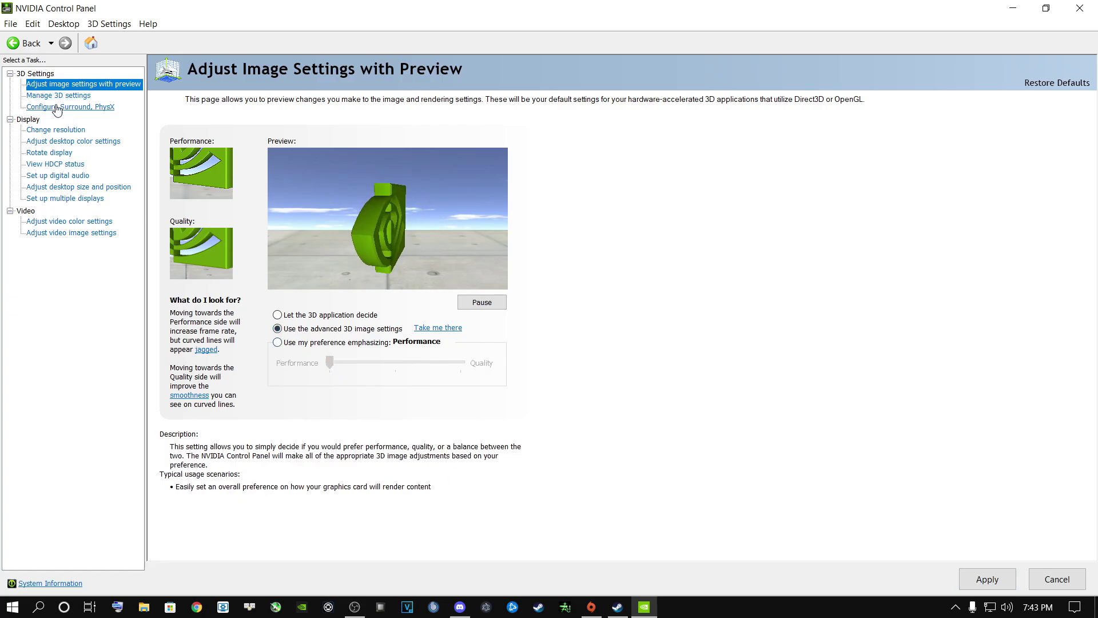
# - Set the PhysX processor to NVIDIA GeForce RTX 2060 in the Configure Surround, PhysX settings
pyautogui.click(71, 107)
pyautogui.click(607, 348)
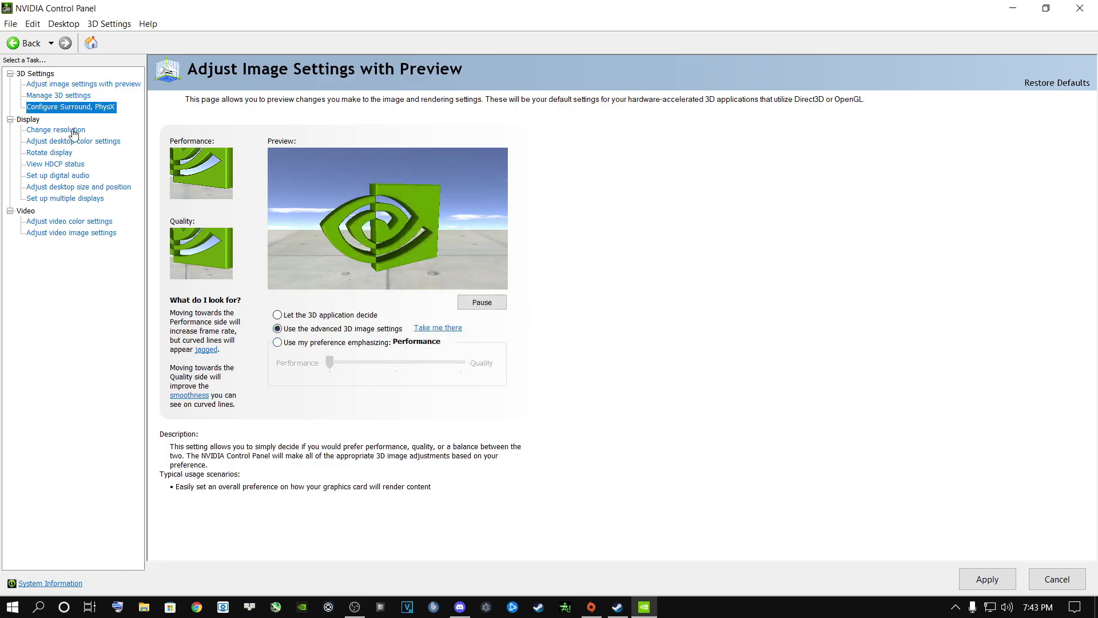
pyautogui.click(492, 190)
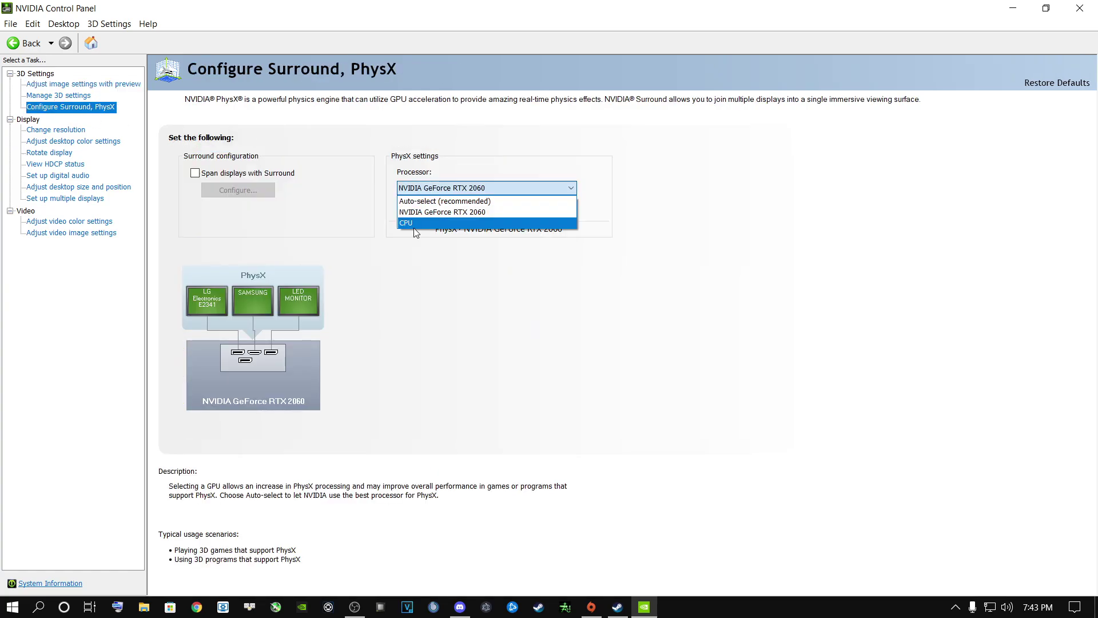
pyautogui.click(420, 213)
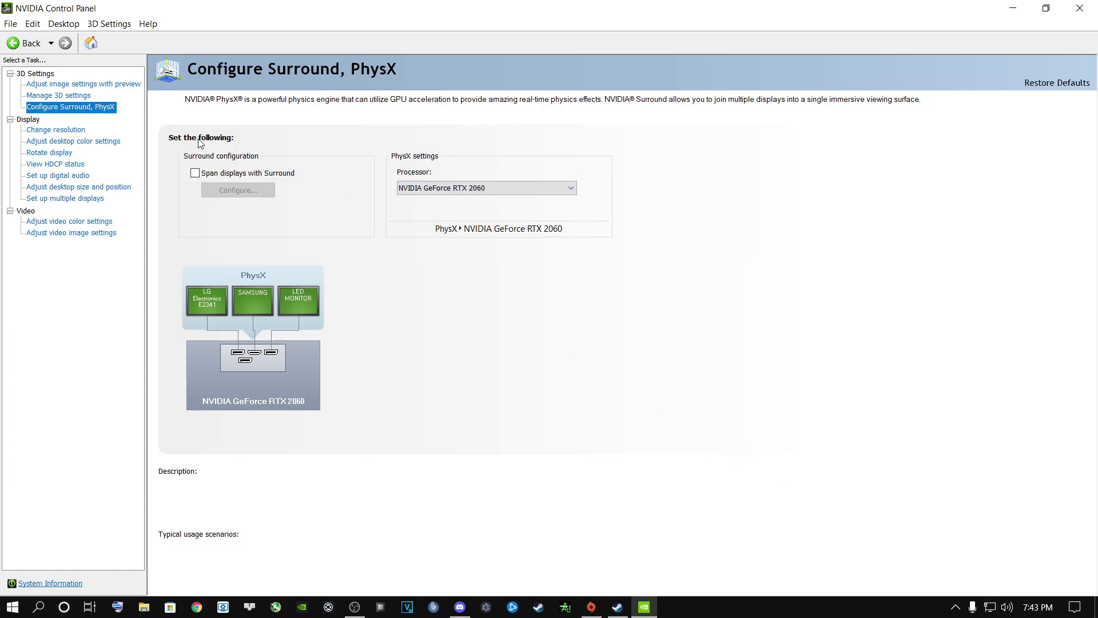
# - In the global settings of Manage 3D Settings, set CUDA - GPUs to use the NVIDIA GeForce RTX 2060
pyautogui.click(58, 95)
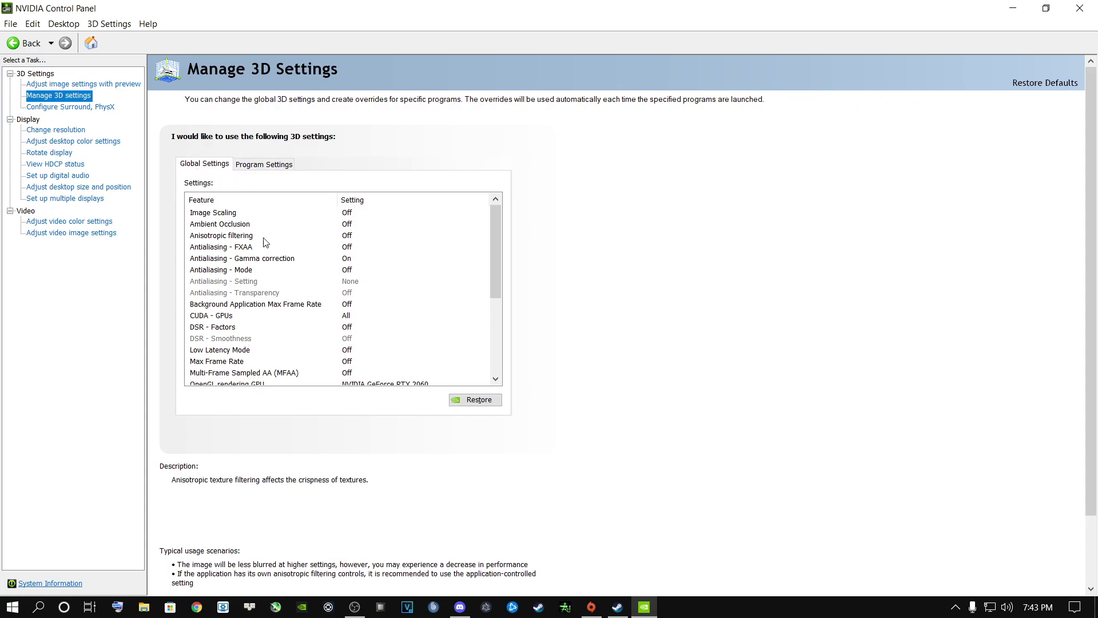
pyautogui.click(215, 317)
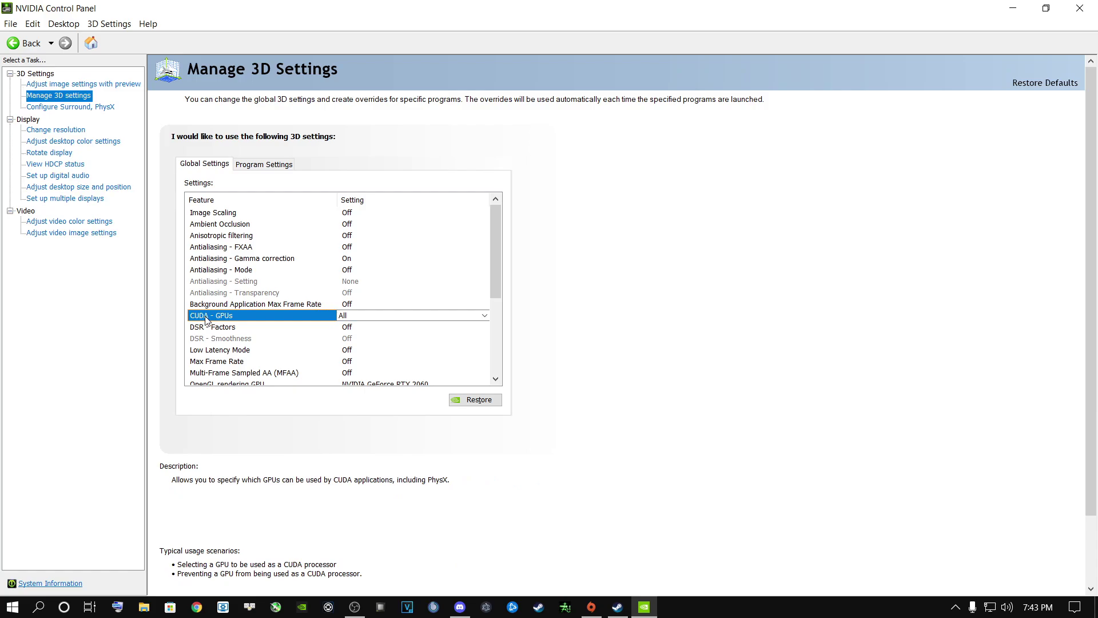
pyautogui.click(377, 316)
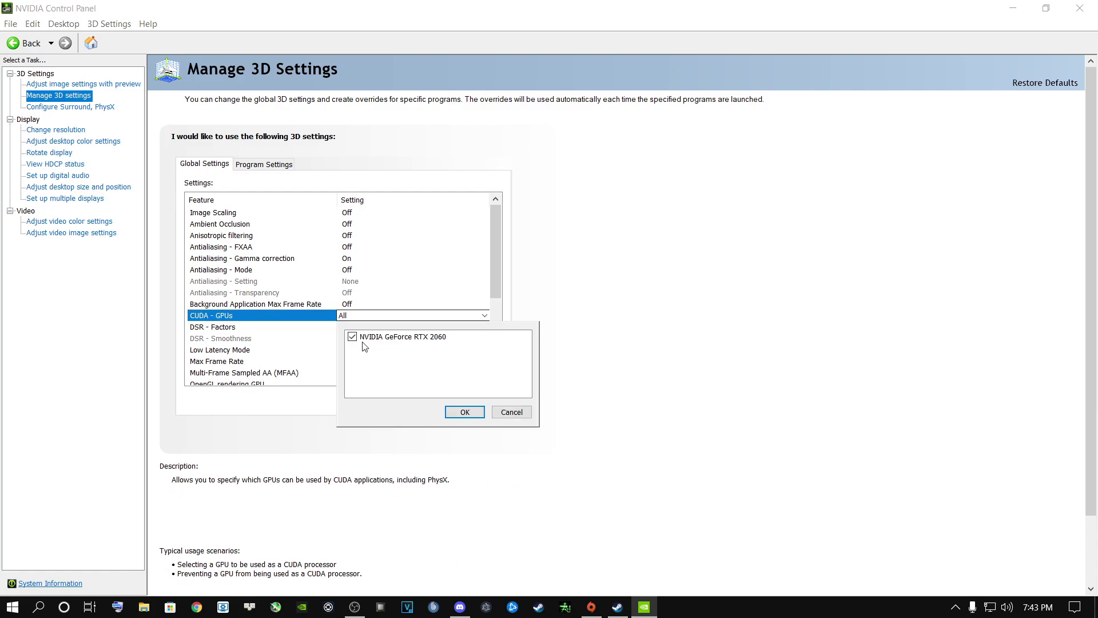
pyautogui.click(465, 412)
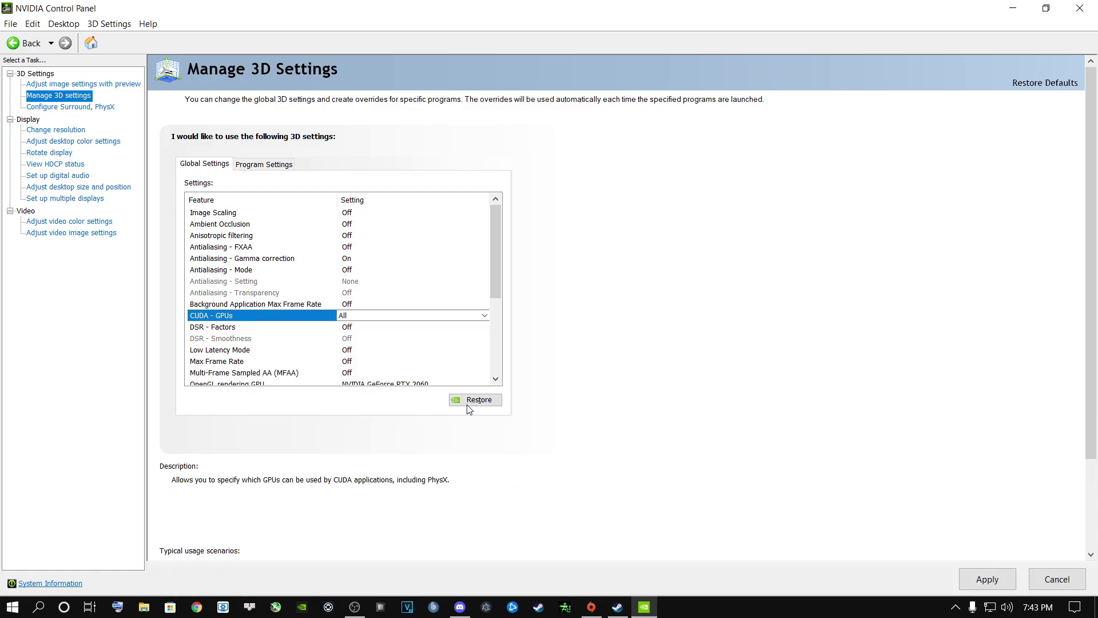
# - Set DSR - Factors in the global 3D settings to Off, with no native resolution multiplier selected
pyautogui.moveTo(493, 276); pyautogui.dragTo(490, 302)
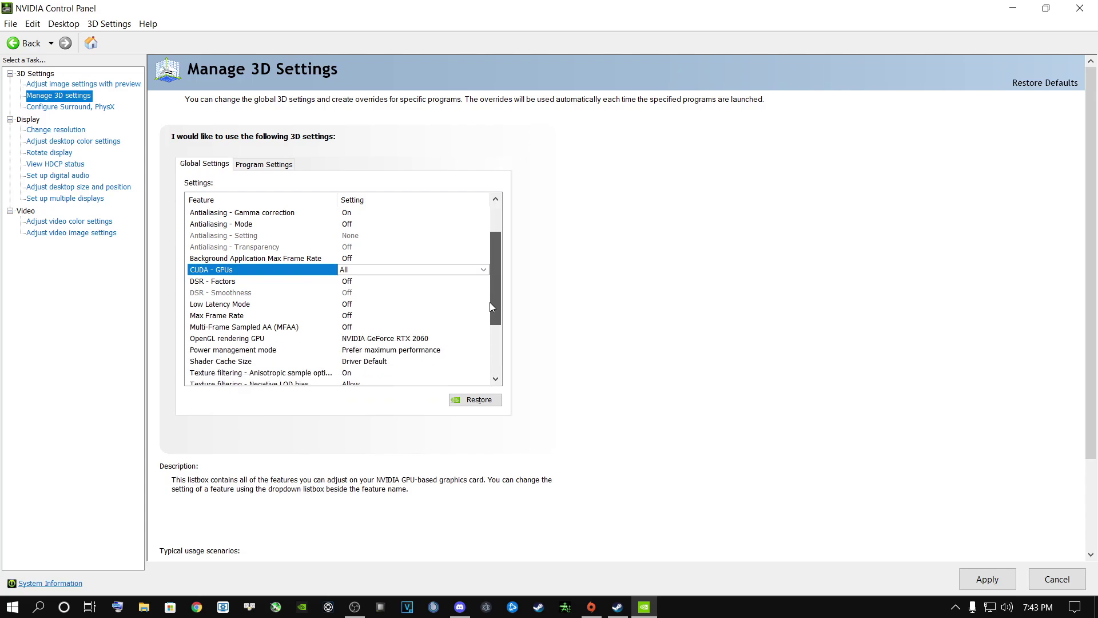
pyautogui.click(223, 282)
pyautogui.click(360, 281)
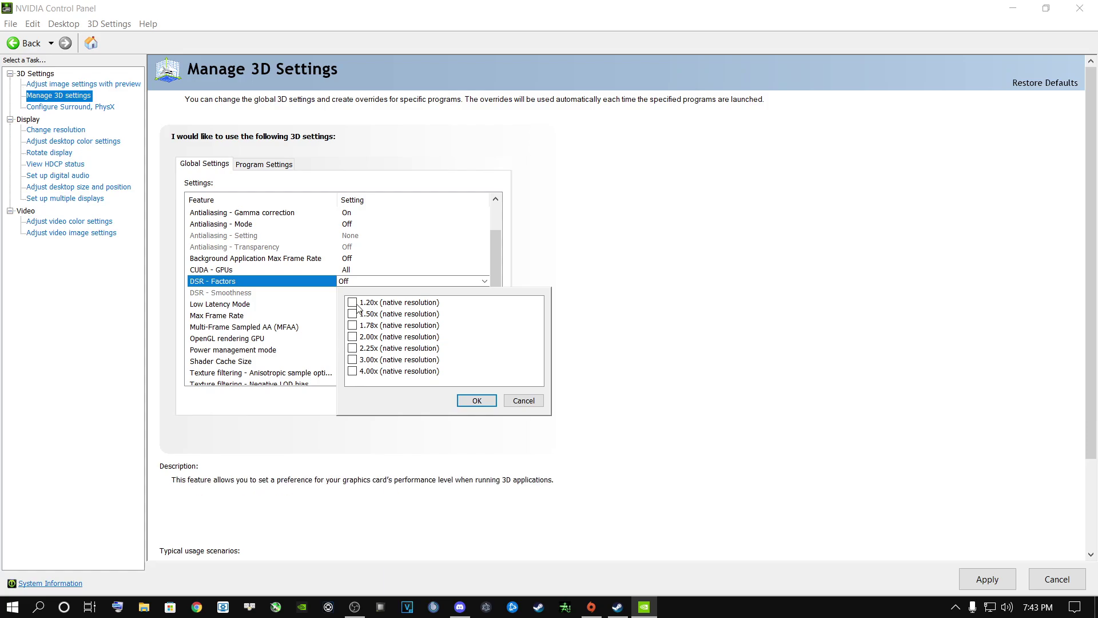
pyautogui.click(461, 398)
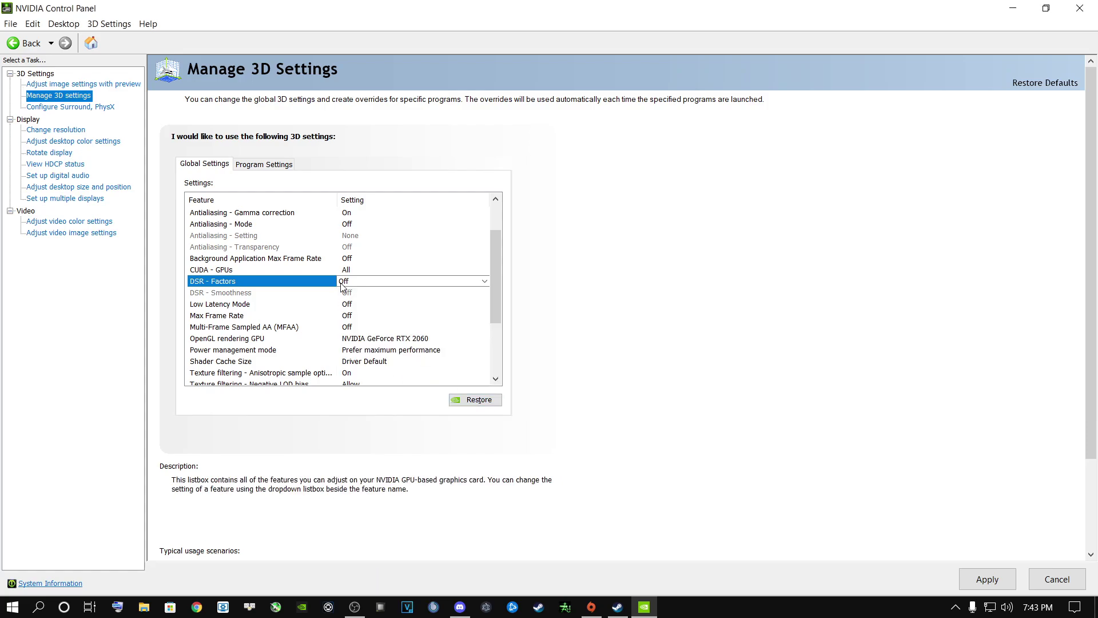
# - Set the OpenGL rendering GPU to NVIDIA GeForce RTX 2060 in the global 3D settings
pyautogui.click(214, 341)
pyautogui.click(367, 340)
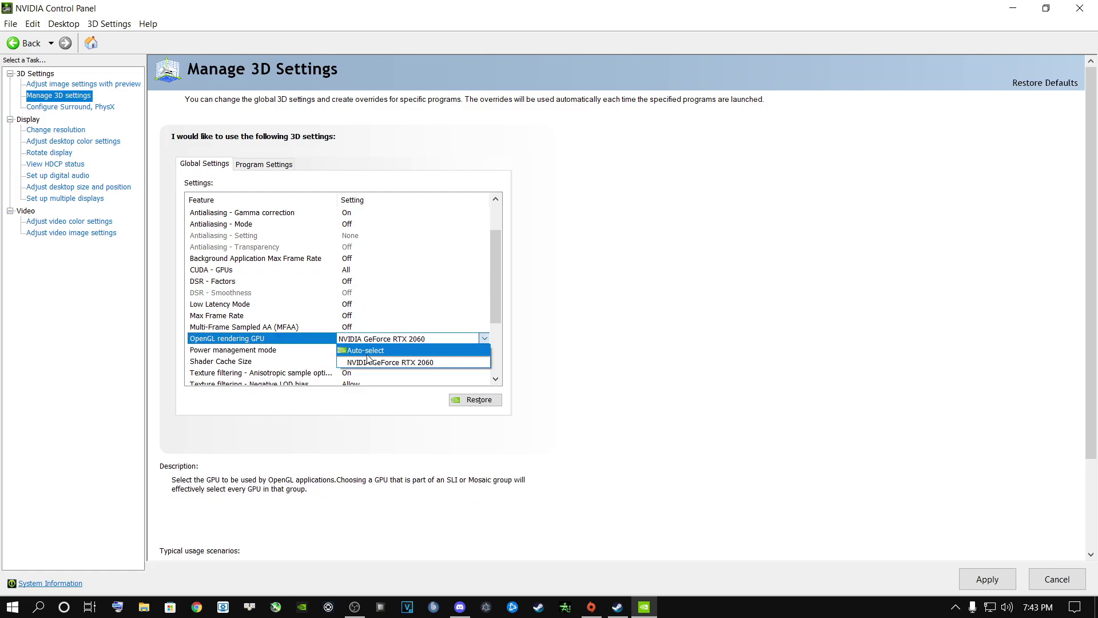
pyautogui.click(369, 362)
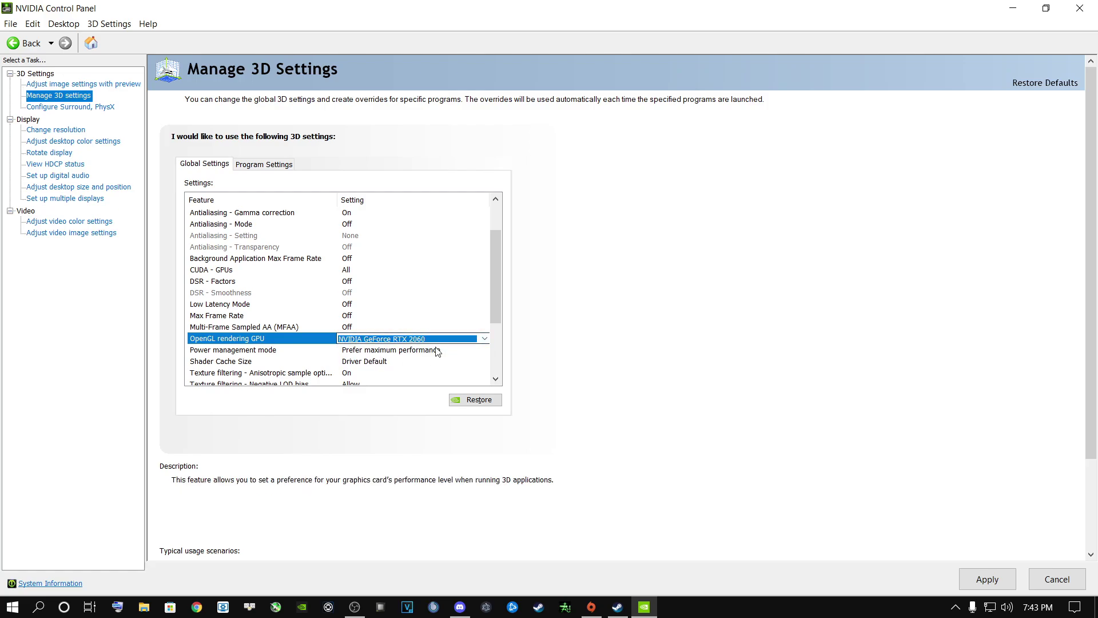
# - Set the power management mode to Prefer maximum performance in the global 3D settings
pyautogui.moveTo(495, 289); pyautogui.dragTo(456, 321)
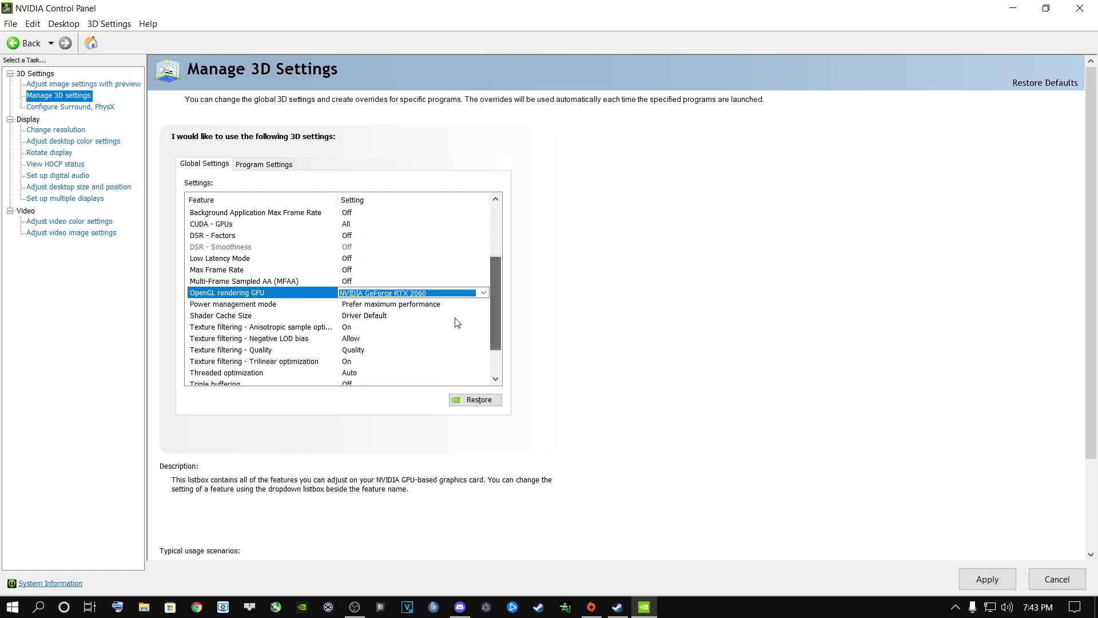
pyautogui.click(222, 308)
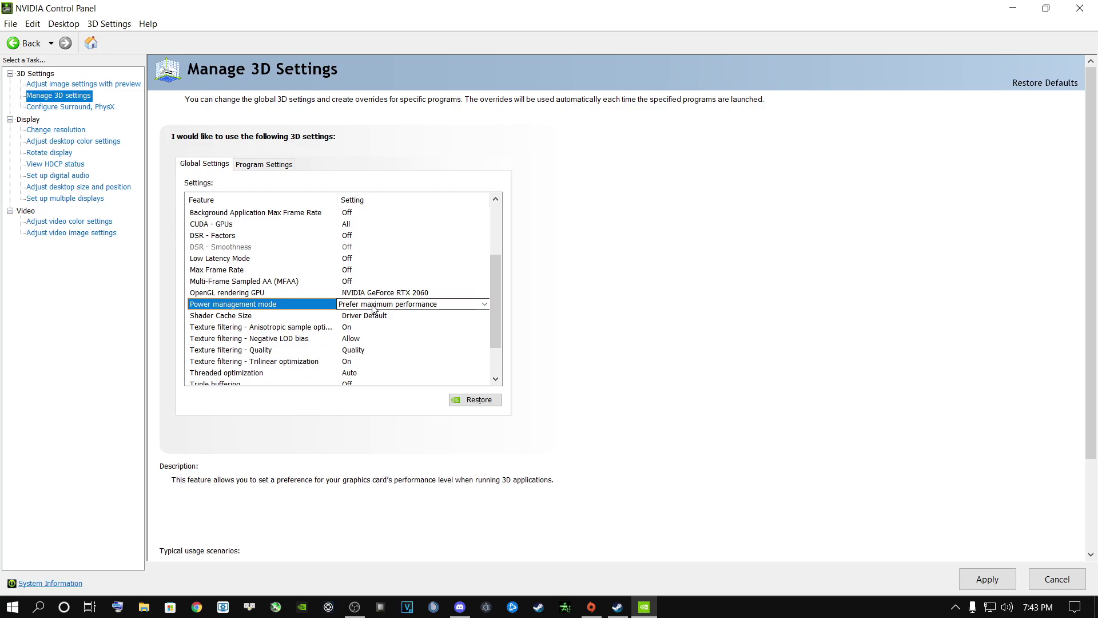
pyautogui.click(372, 305)
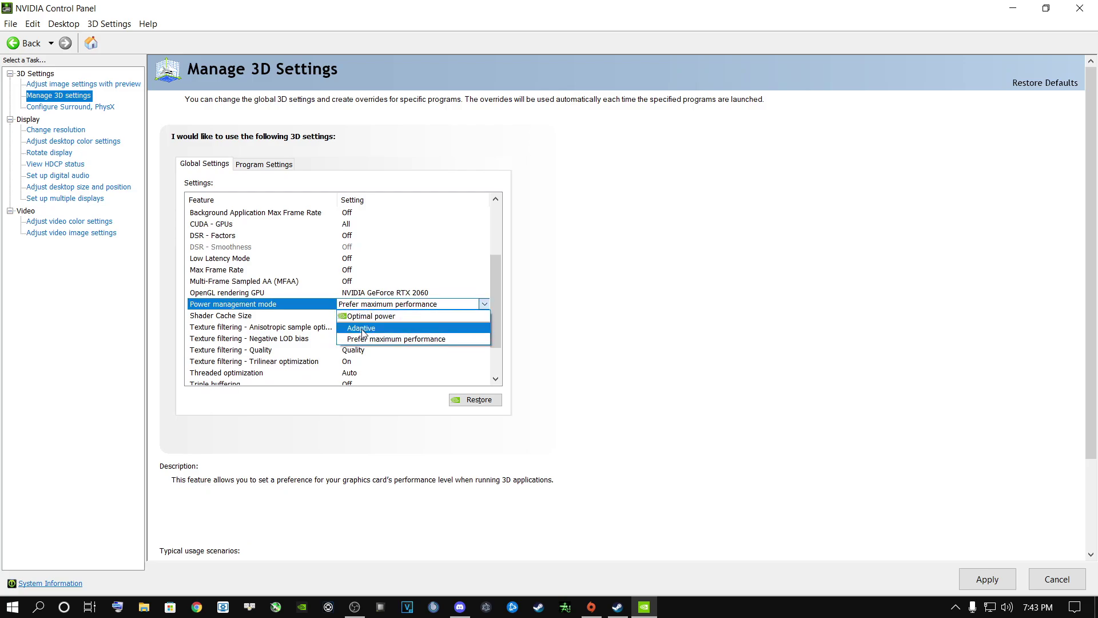
pyautogui.click(412, 338)
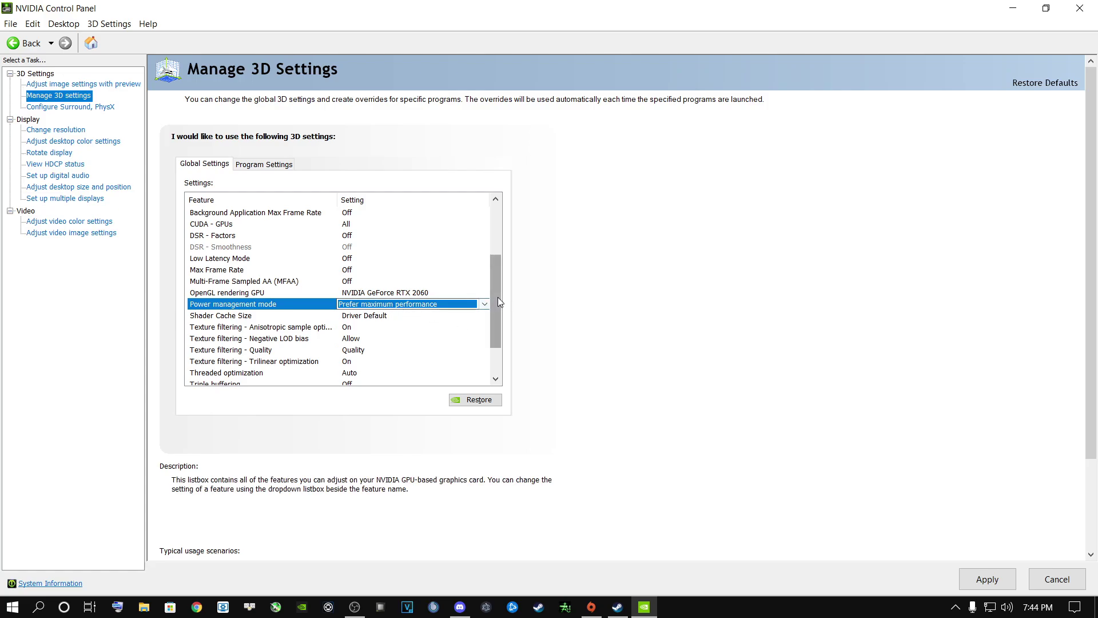
# - Choose Quality for Texture filtering - Quality in the global 3D settings
pyautogui.scroll(-2, 498, 297)
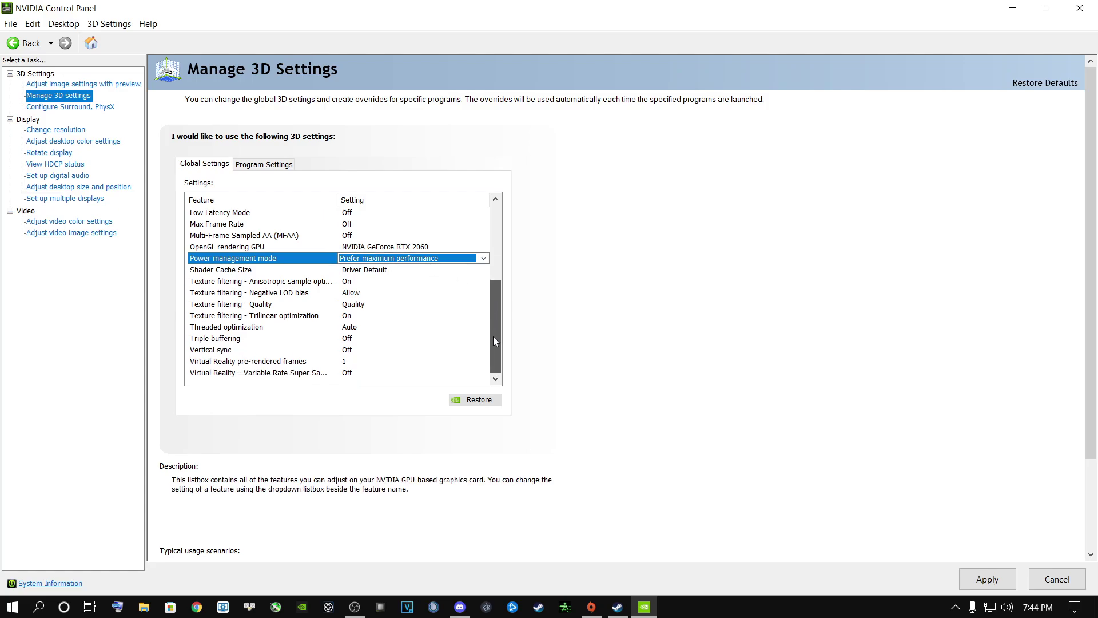
pyautogui.click(247, 306)
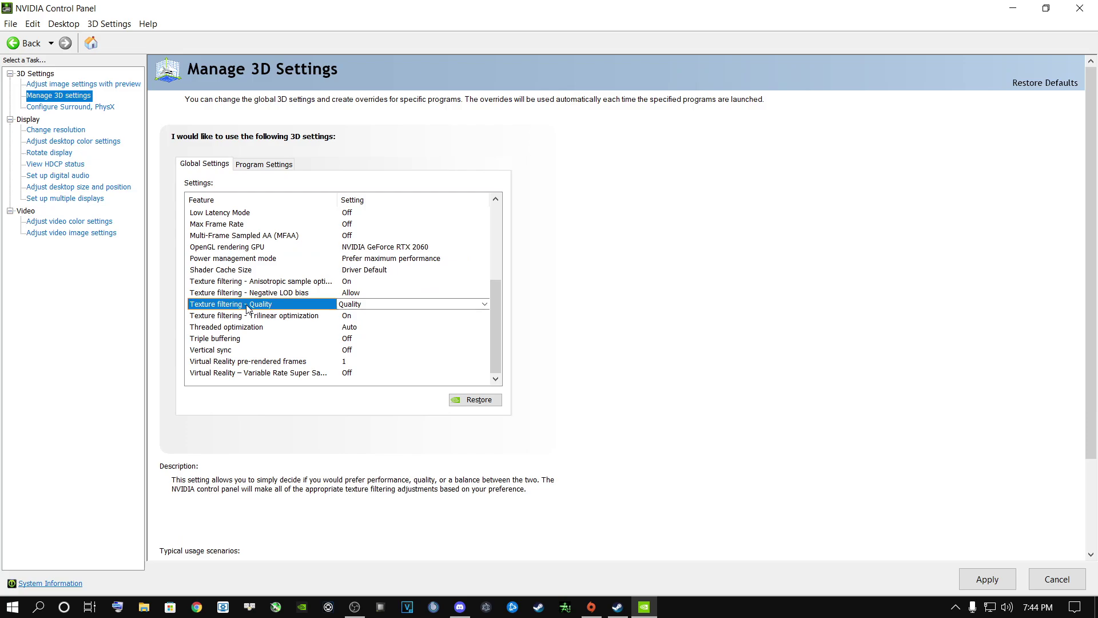
pyautogui.click(366, 304)
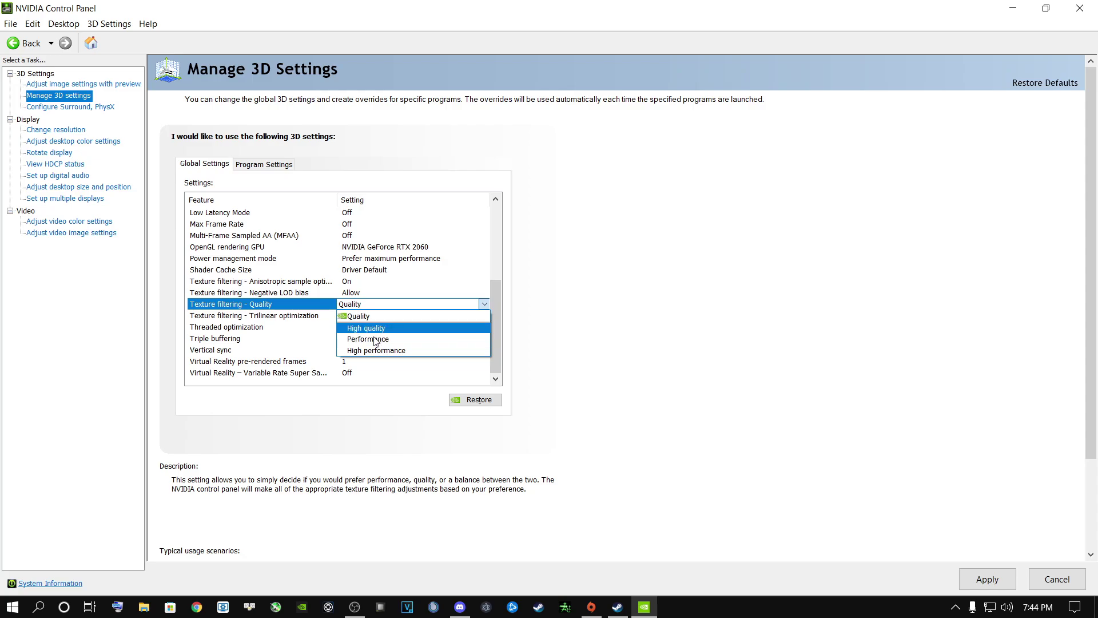
pyautogui.click(571, 335)
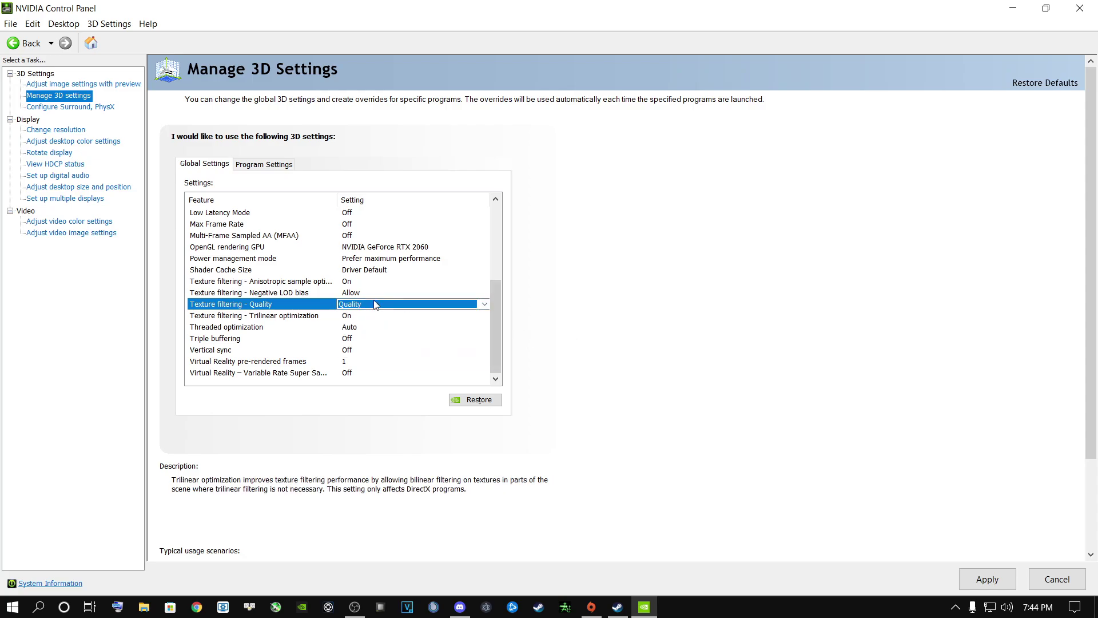
# - Set Vertical sync to Off in the global 3D settings and apply the changes
pyautogui.click(231, 352)
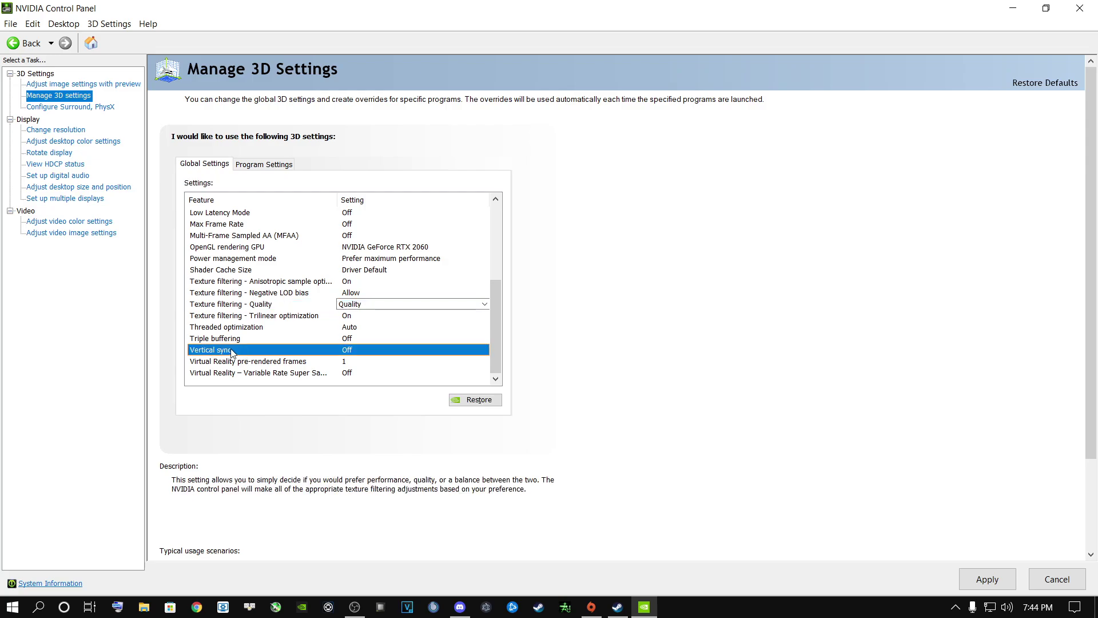
pyautogui.click(353, 350)
pyautogui.click(360, 351)
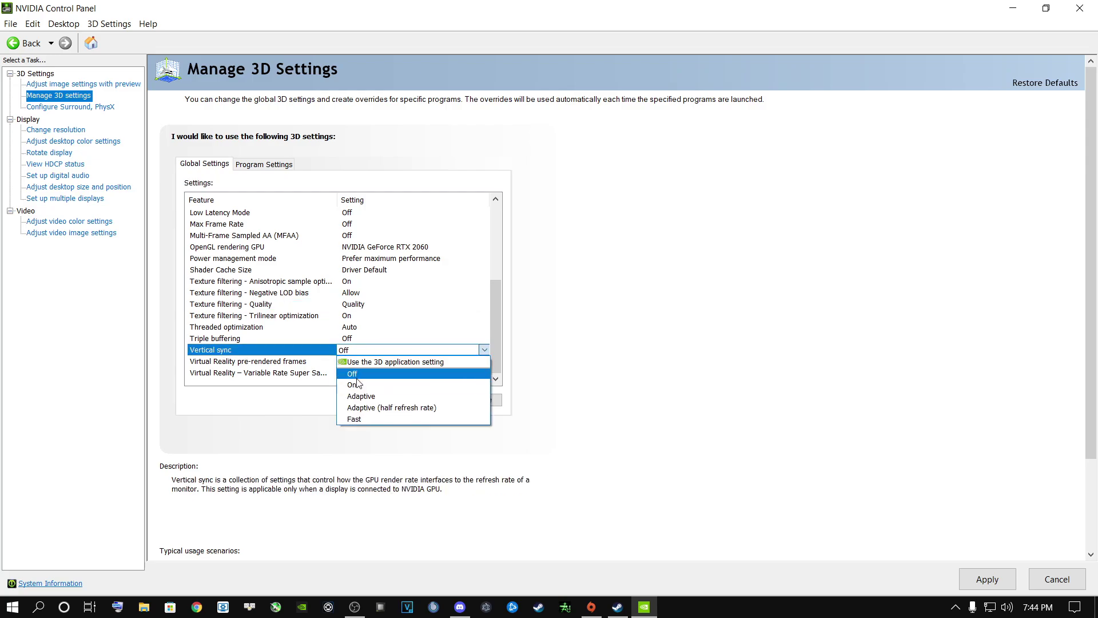
pyautogui.click(362, 373)
pyautogui.click(357, 351)
pyautogui.click(388, 363)
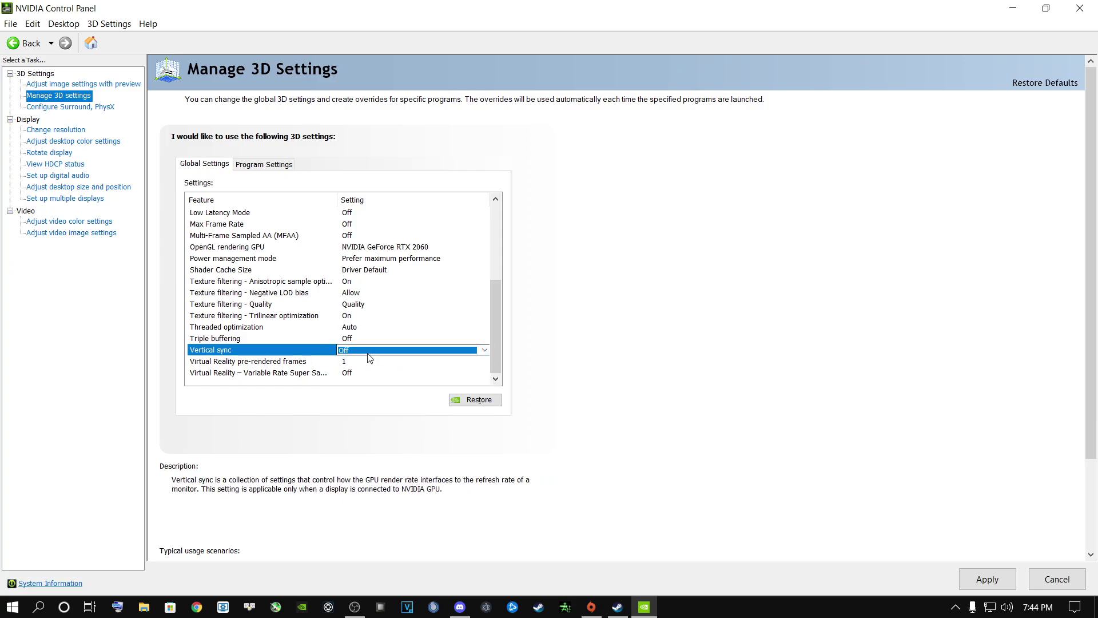
pyautogui.click(995, 583)
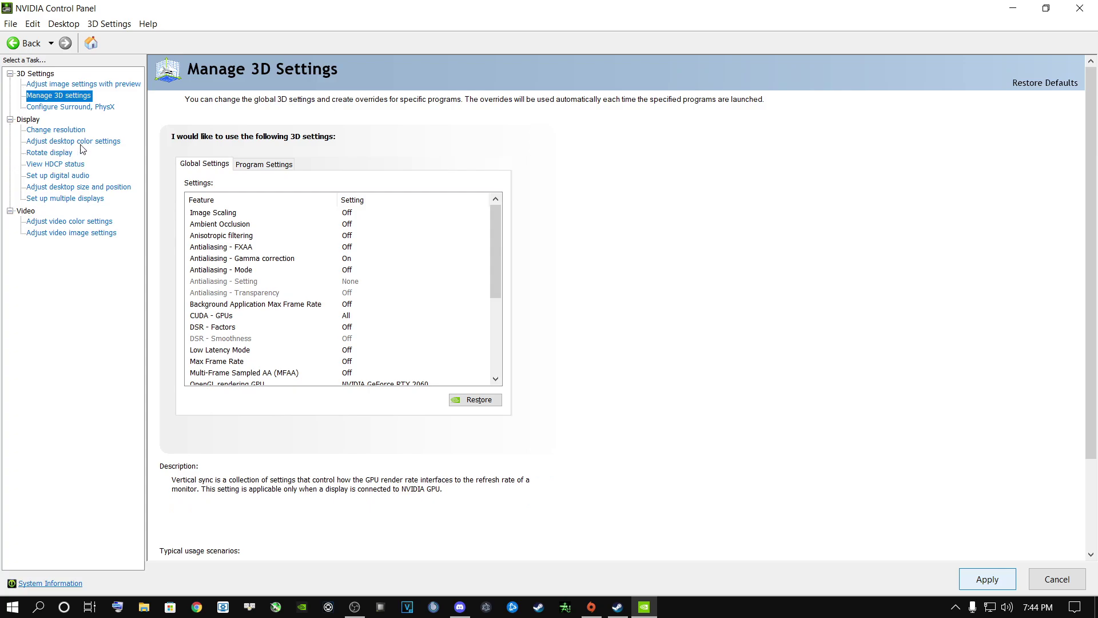
# - In the desktop color settings, show reference image 3, set the SAMSUNG display's digital vibrance to 85%, and apply it
pyautogui.click(66, 142)
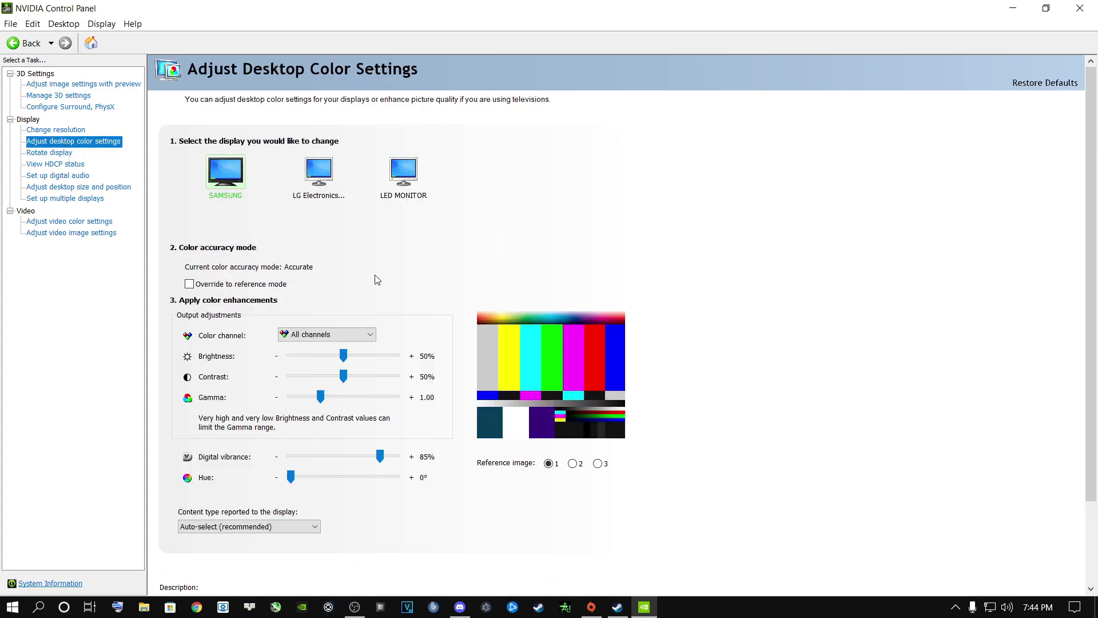
pyautogui.click(598, 464)
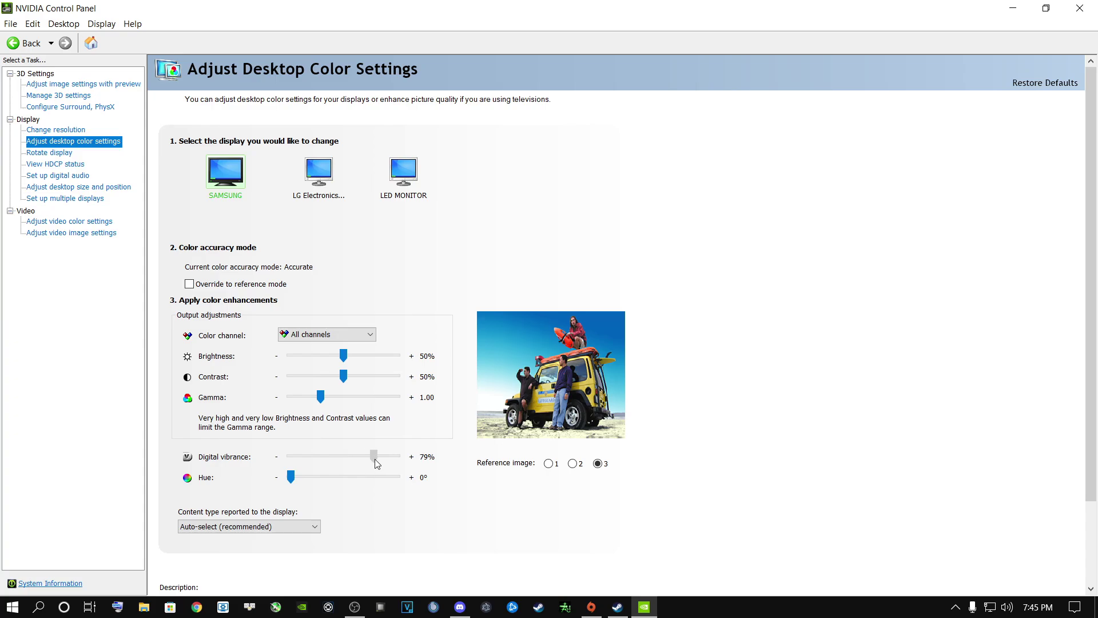
pyautogui.moveTo(381, 459); pyautogui.dragTo(381, 459)
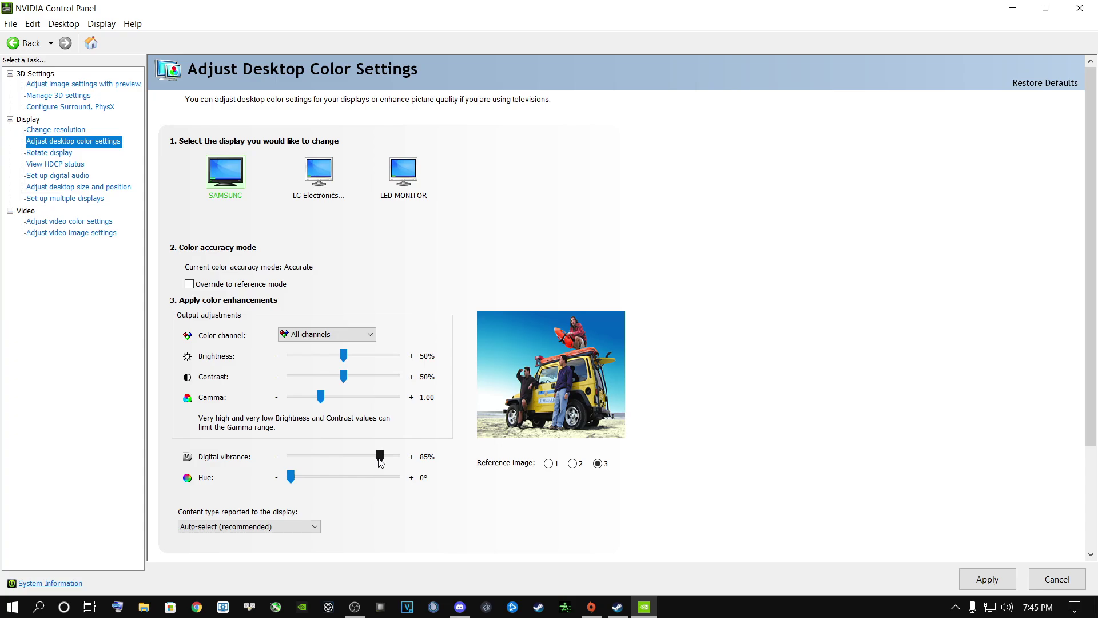
pyautogui.moveTo(381, 463)
pyautogui.mouseDown()
pyautogui.moveTo(372, 461)
pyautogui.moveTo(382, 461)
pyautogui.mouseUp()
pyautogui.click(965, 583)
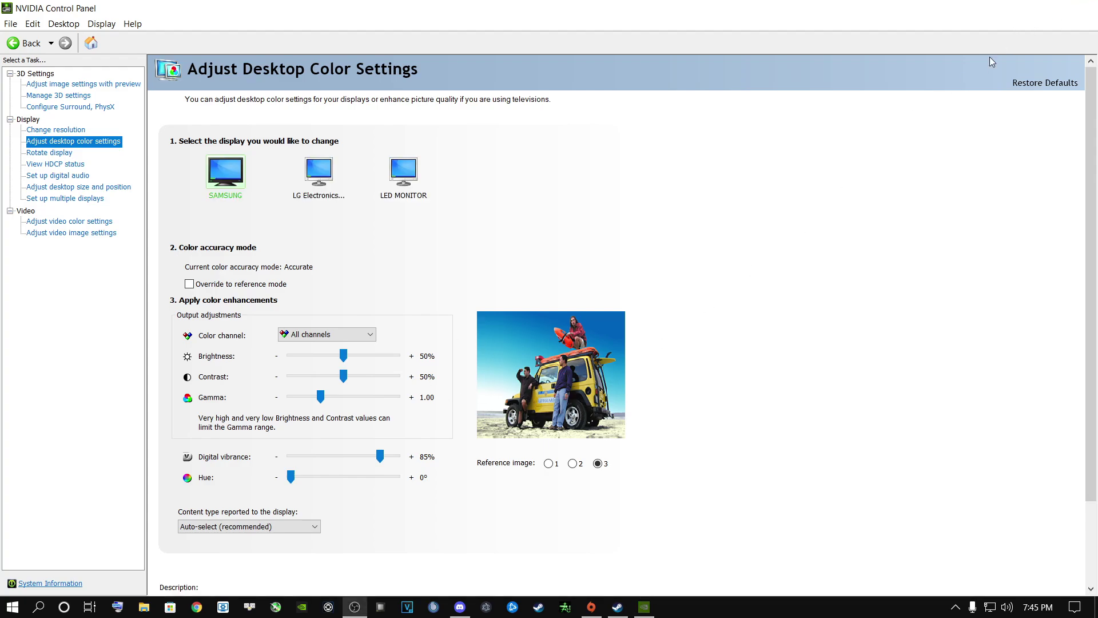
# - Close NVIDIA Control Panel and open the Windows Graphics settings page by searching for "graphics settings"
pyautogui.click(1080, 8)
pyautogui.click(45, 606)
pyautogui.write('g')
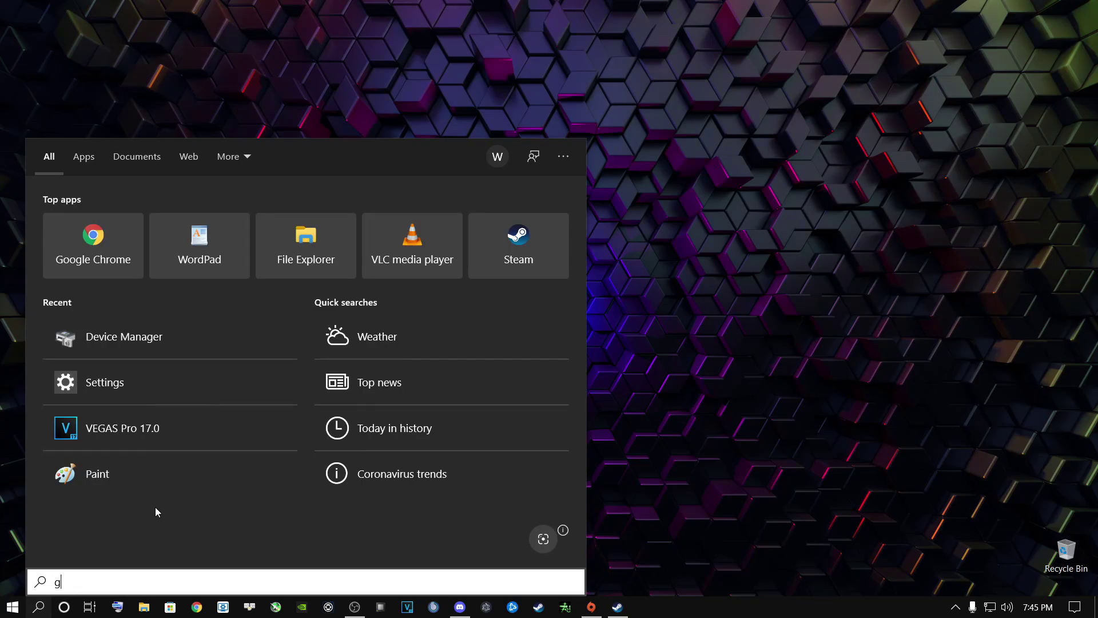
pyautogui.write('raphics settings')
pyautogui.press('Return')
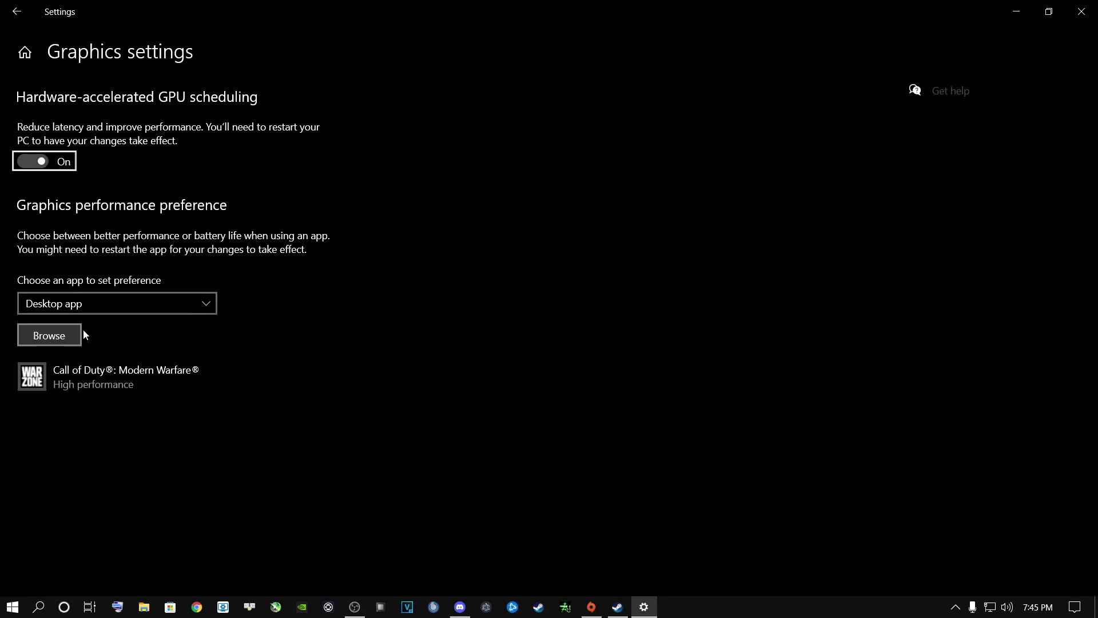
# - Add the desktop app r5apex from D:\Program Files (x86)\Origin Games\Apex to the graphics performance preference list
pyautogui.click(57, 340)
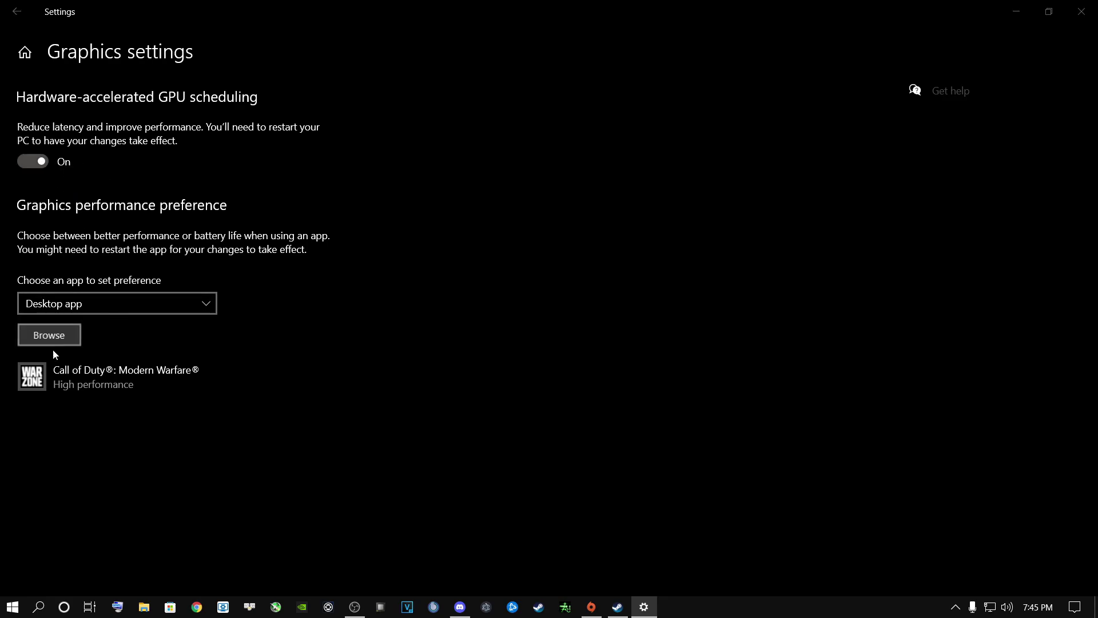
pyautogui.click(68, 282)
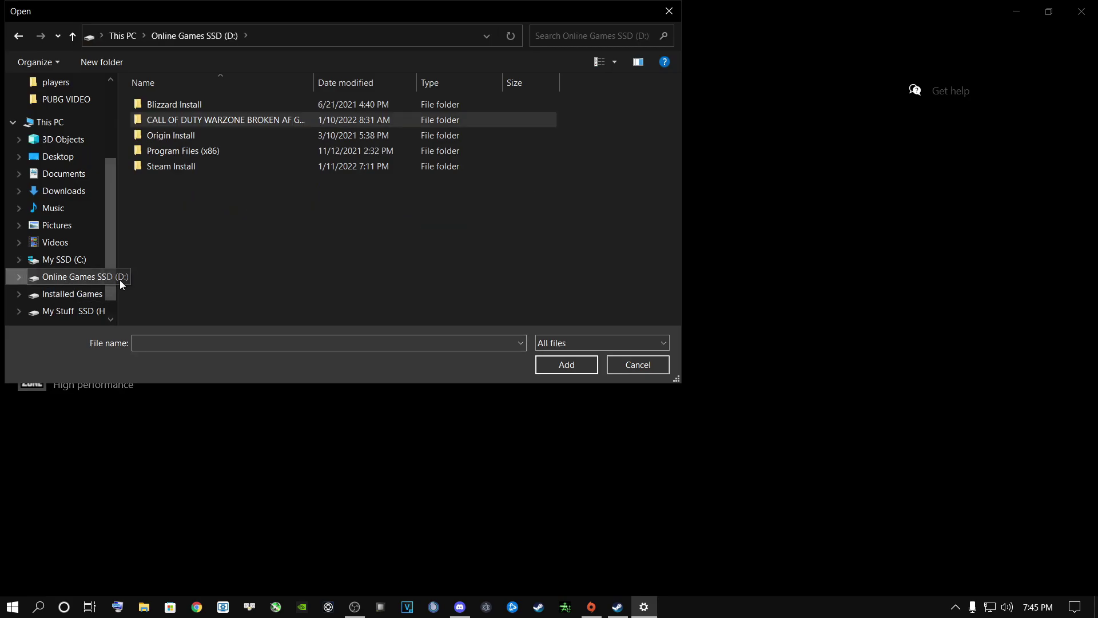
pyautogui.doubleClick(178, 152)
pyautogui.doubleClick(173, 108)
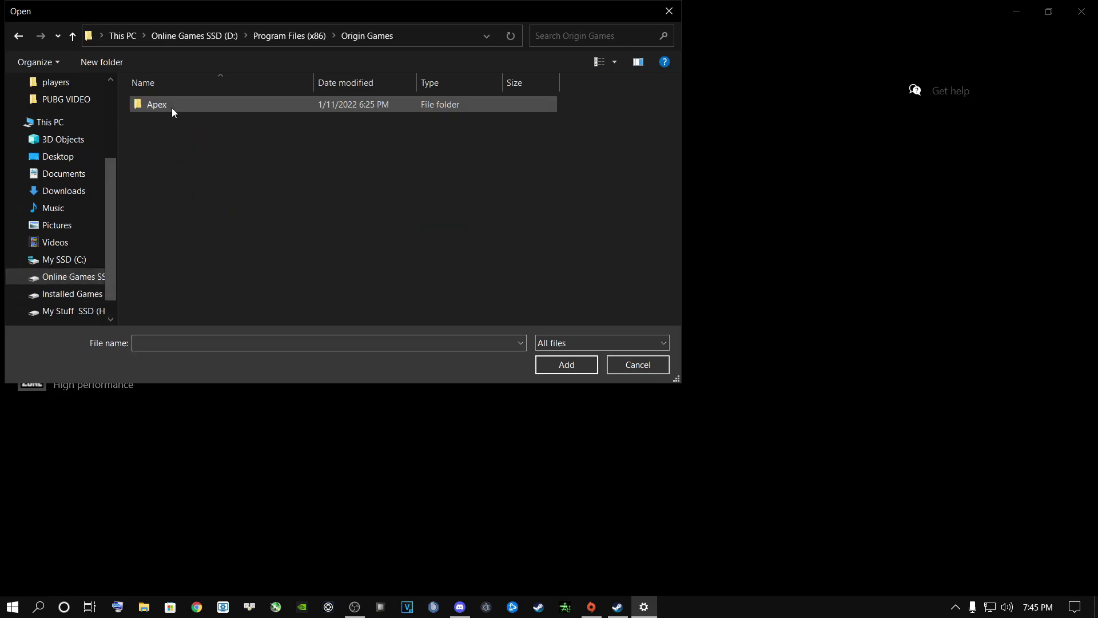
pyautogui.doubleClick(166, 106)
pyautogui.click(164, 310)
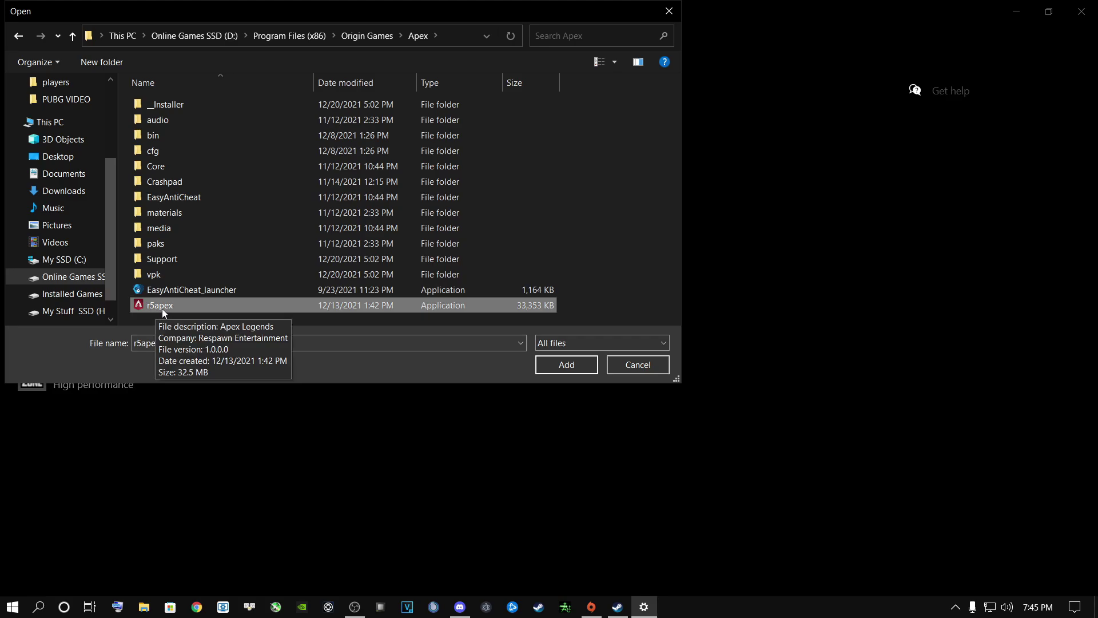
pyautogui.doubleClick(162, 308)
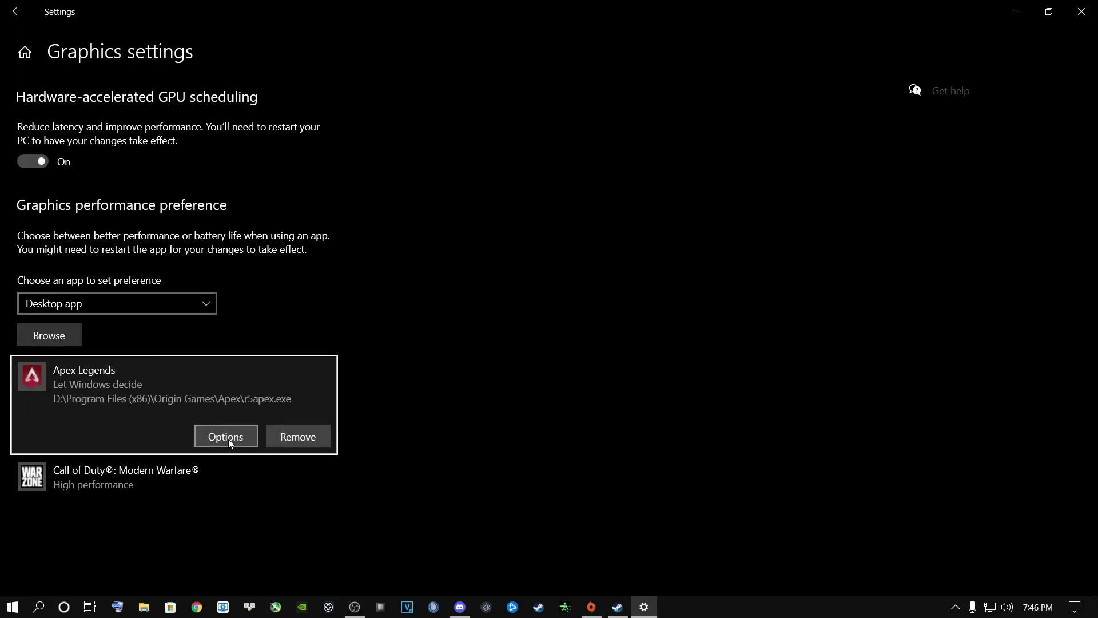
# - Set the graphics preference for Apex Legends to High performance, save it, and close Settings
pyautogui.click(228, 438)
pyautogui.click(445, 336)
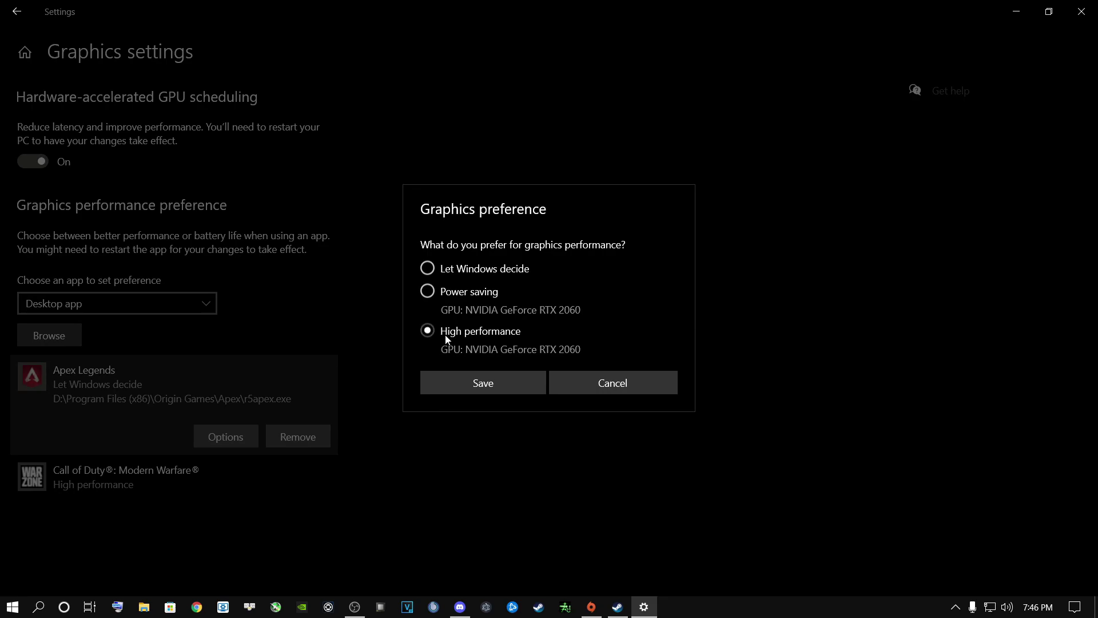
pyautogui.click(466, 381)
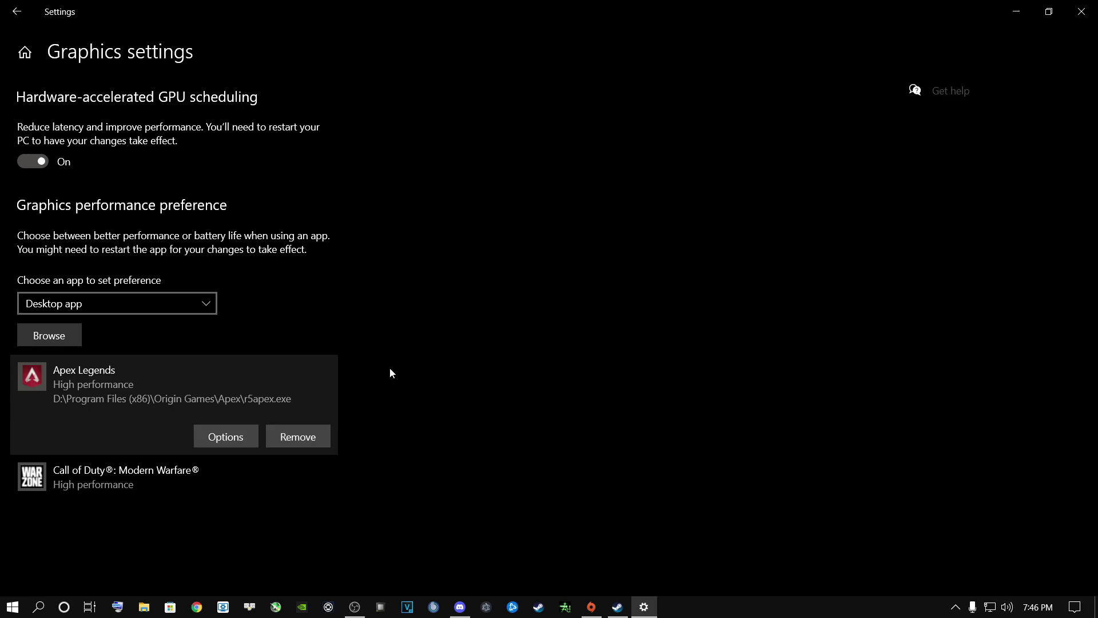
pyautogui.click(1082, 11)
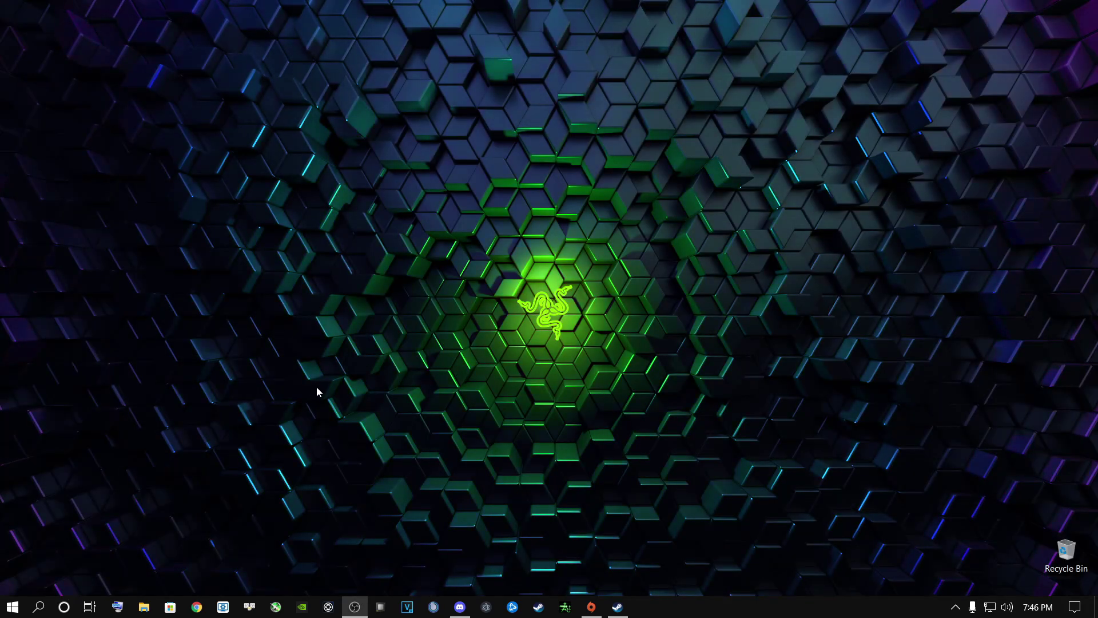
# - Search Windows for "edit power plan", open the plan editor, and go up to the Power Options overview
pyautogui.click(42, 611)
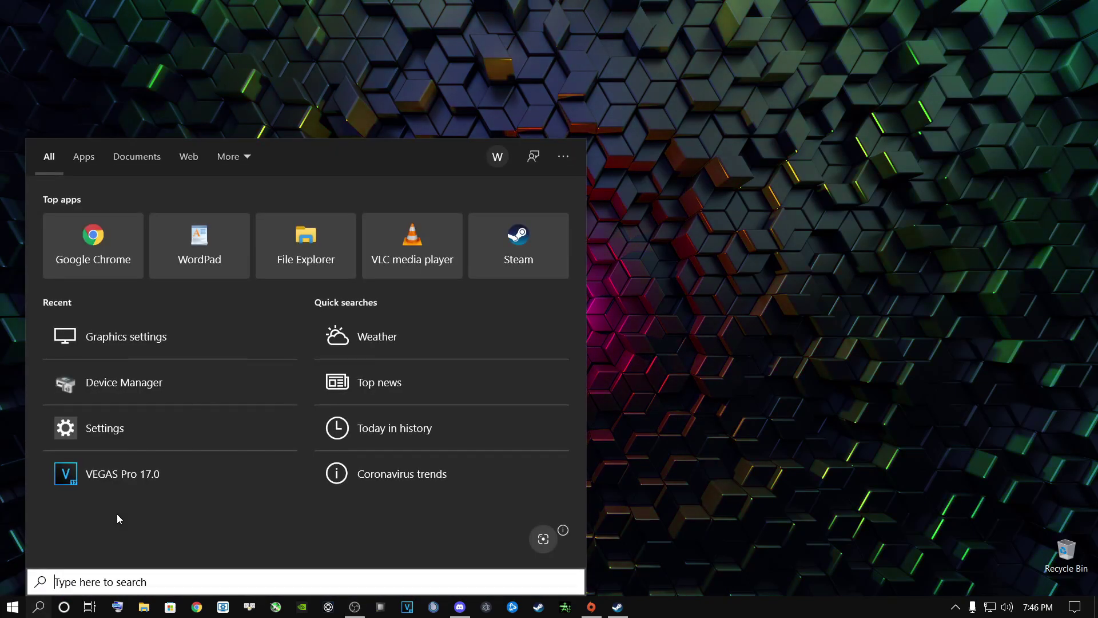
pyautogui.write('edit power plan')
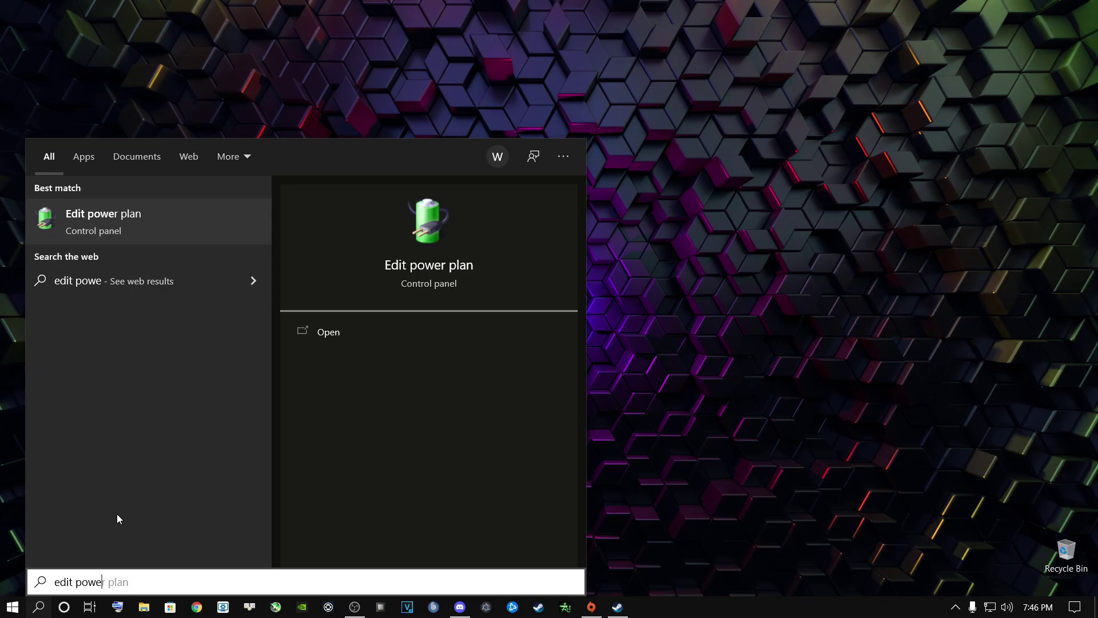
pyautogui.click(133, 582)
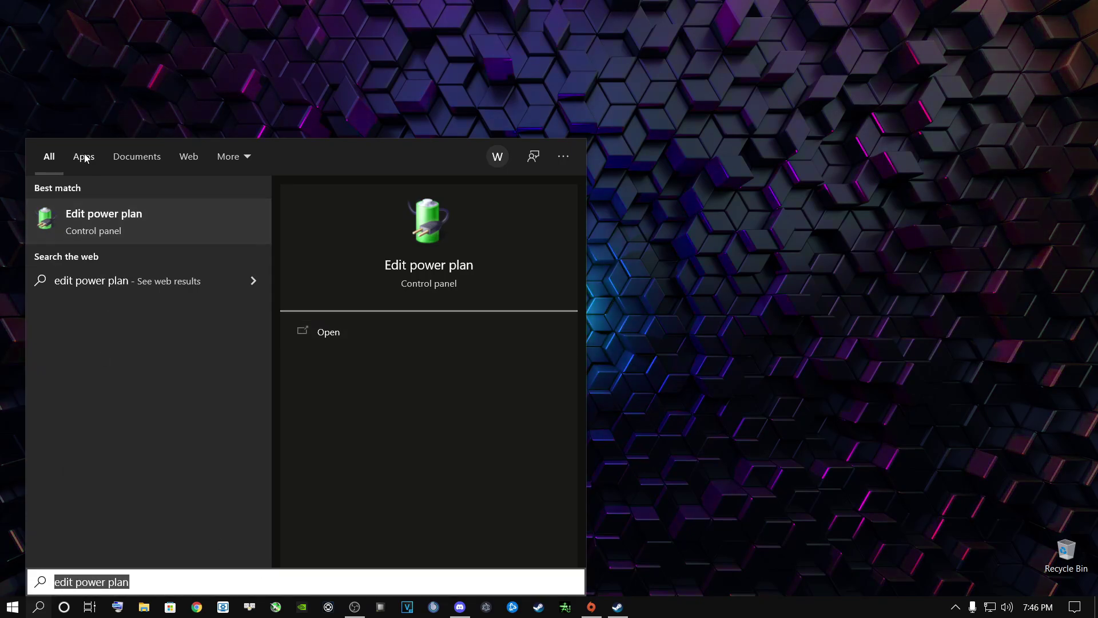
pyautogui.click(102, 235)
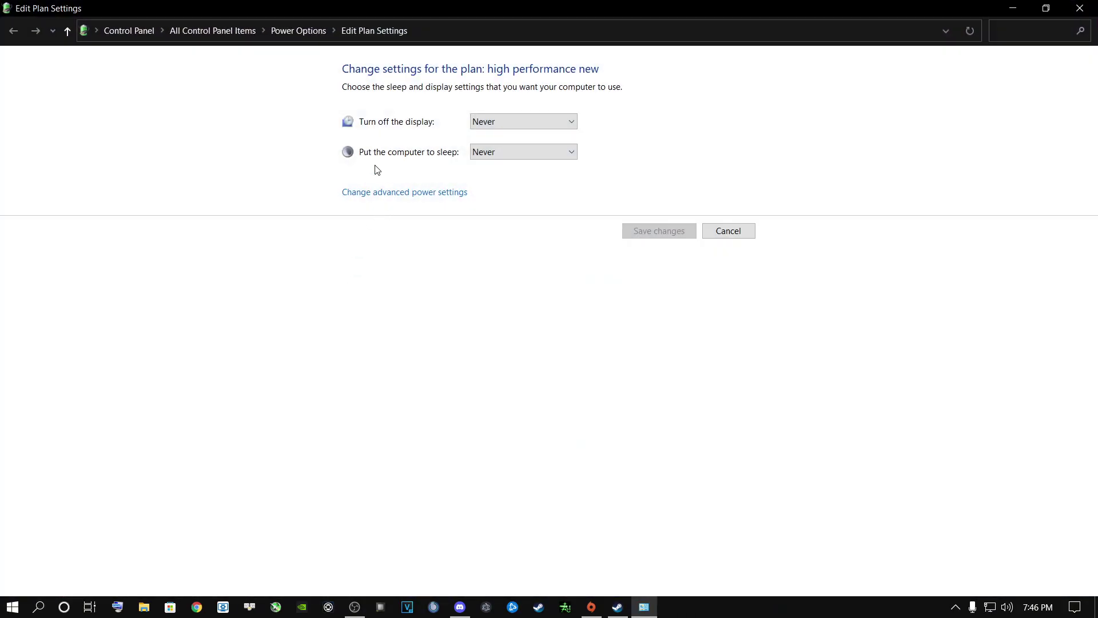
pyautogui.click(300, 32)
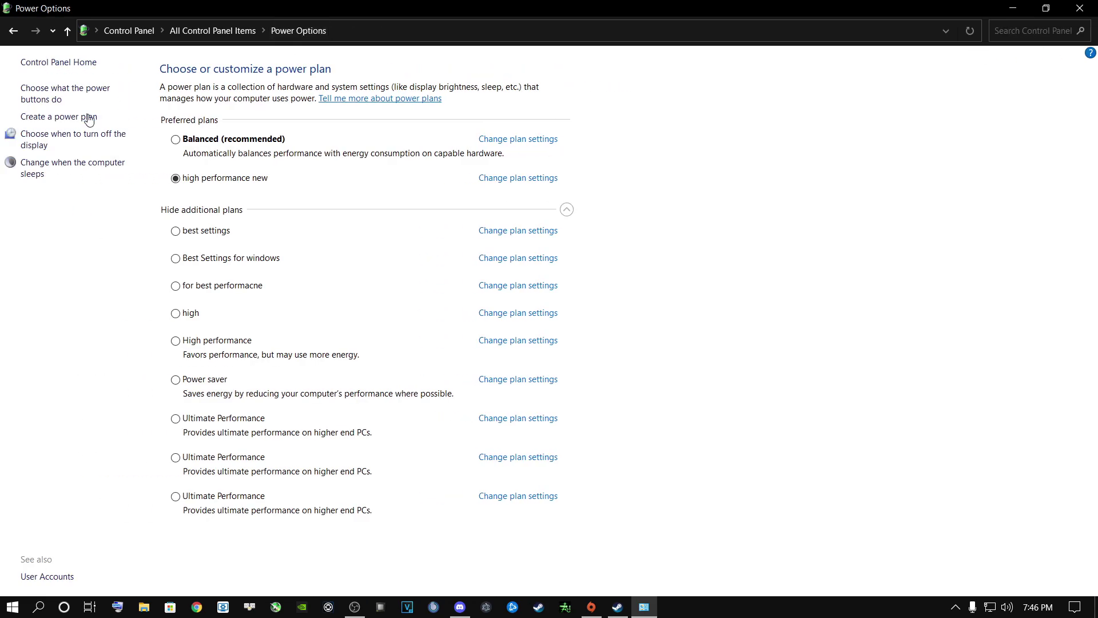
# - Create a power plan based on High performance named "apex legends new settings", with display and sleep timeouts at Never
pyautogui.click(48, 118)
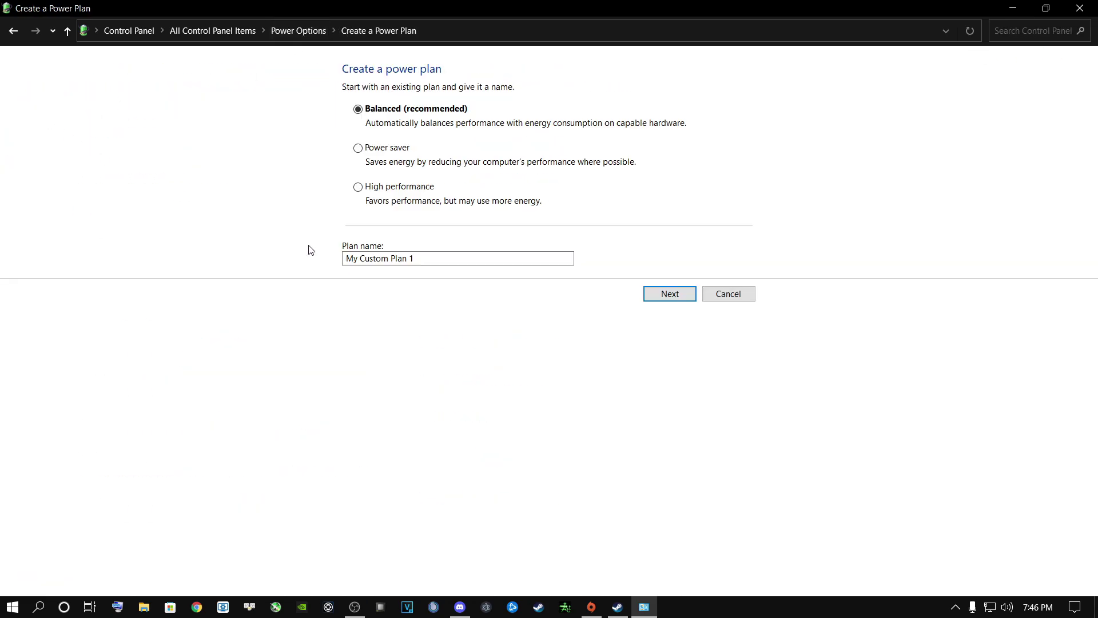
pyautogui.click(359, 188)
pyautogui.click(341, 260)
pyautogui.hotkey('ctrl', 'a')
pyautogui.write('ap')
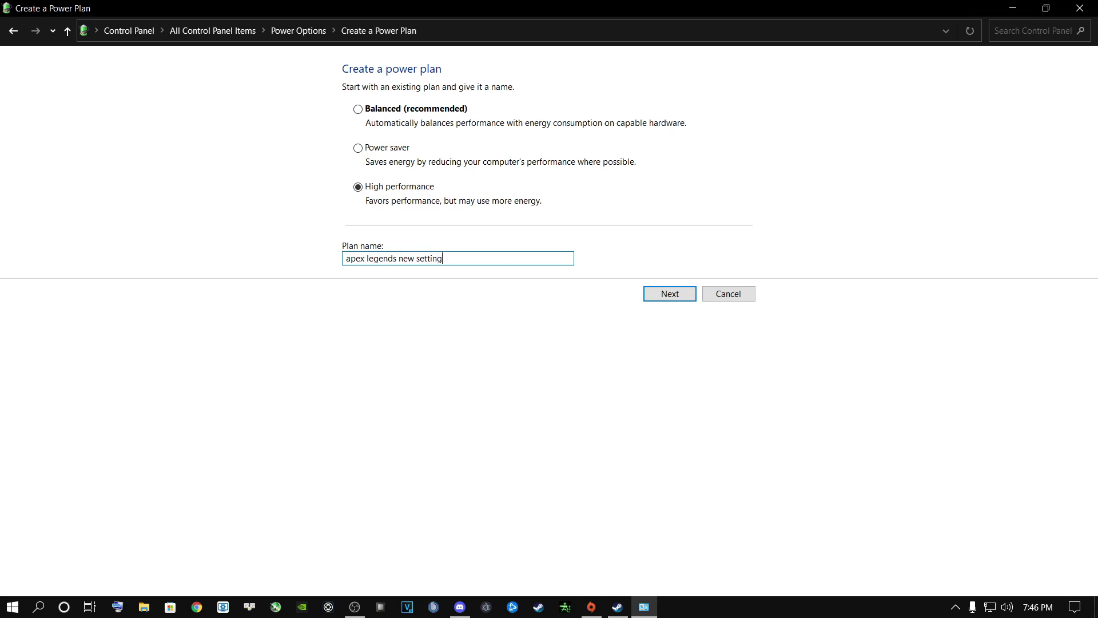
pyautogui.write('ex legends new settings')
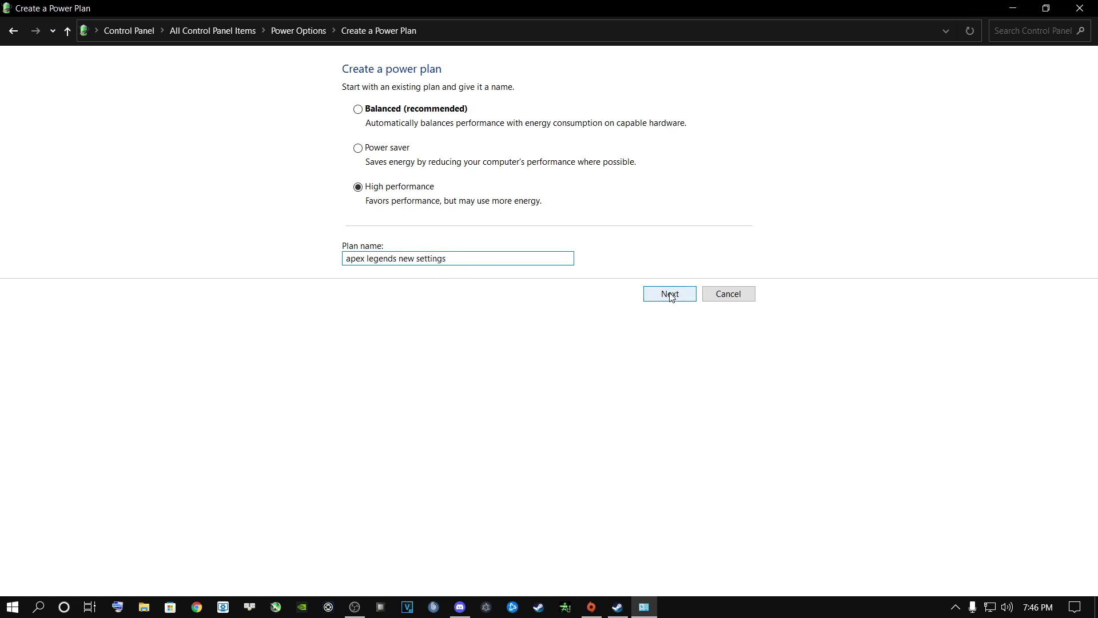
pyautogui.click(670, 294)
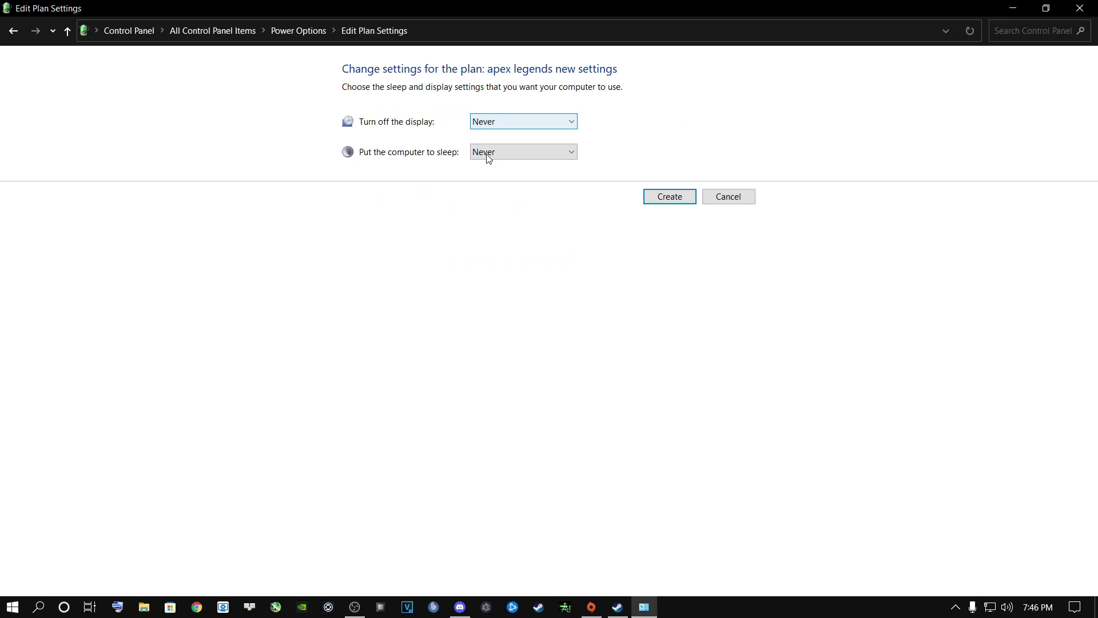
pyautogui.click(669, 197)
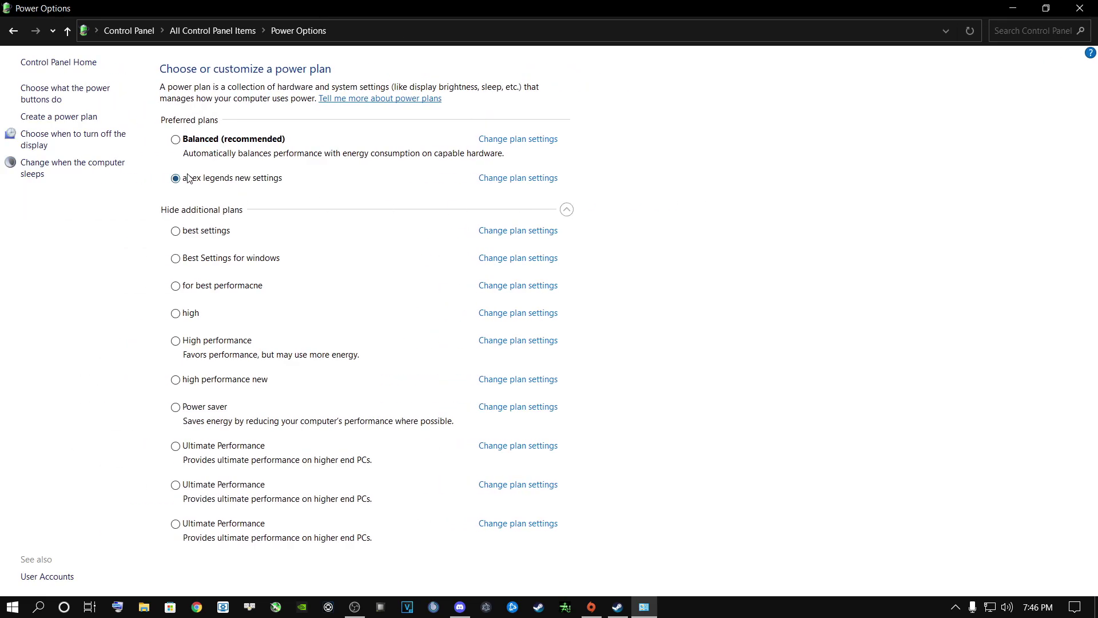
# - Open the advanced power settings of the "apex legends new settings" plan and expand the Hard disk group
pyautogui.click(502, 179)
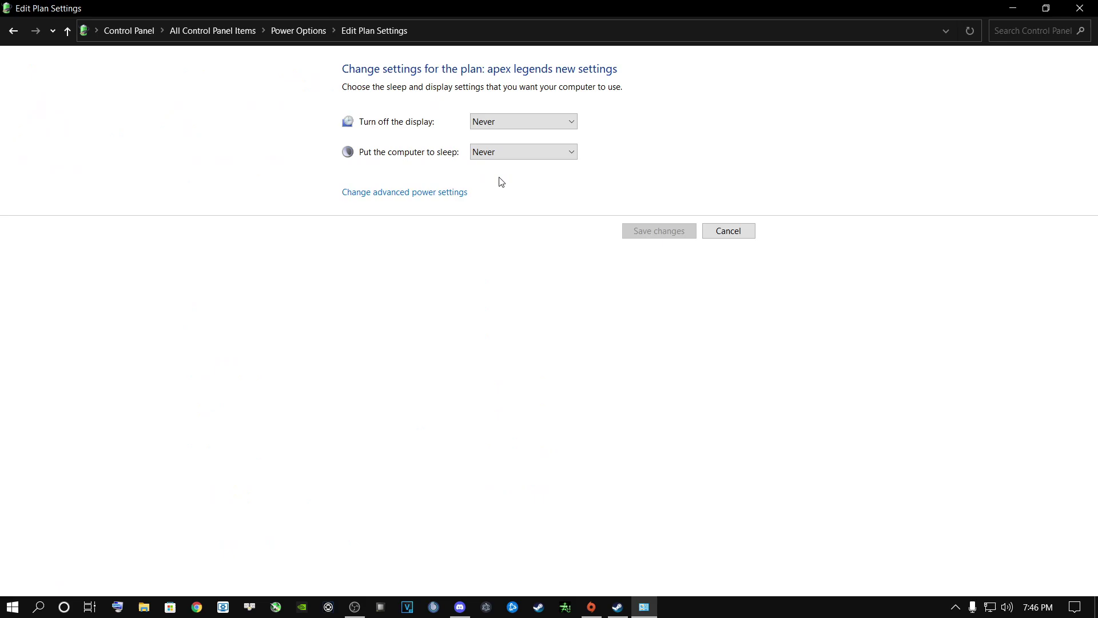
pyautogui.click(381, 193)
pyautogui.doubleClick(150, 231)
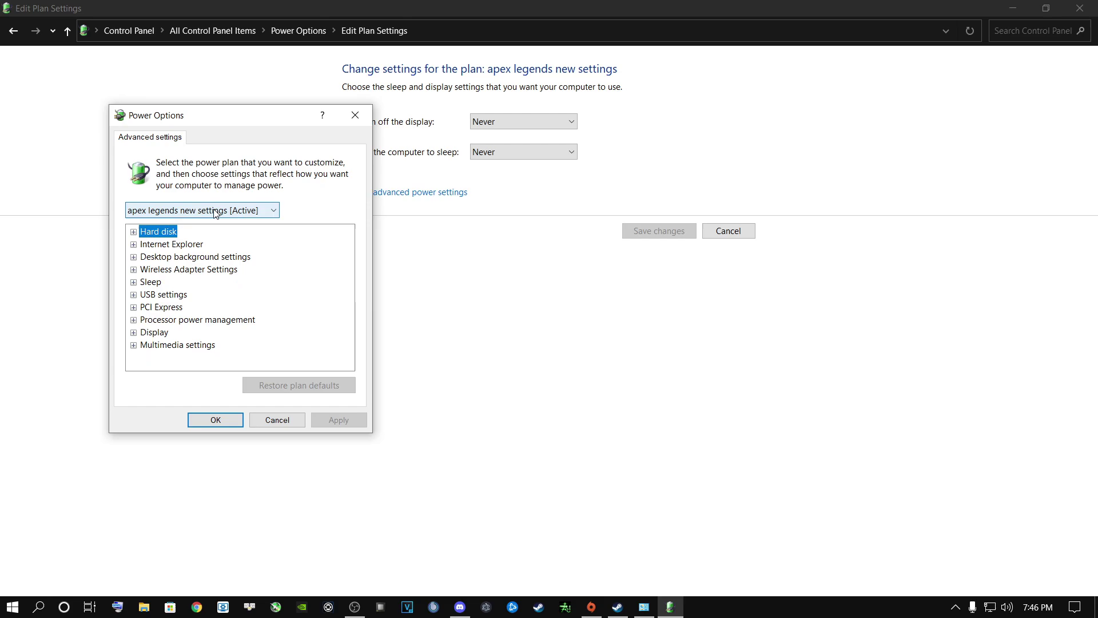
pyautogui.doubleClick(143, 230)
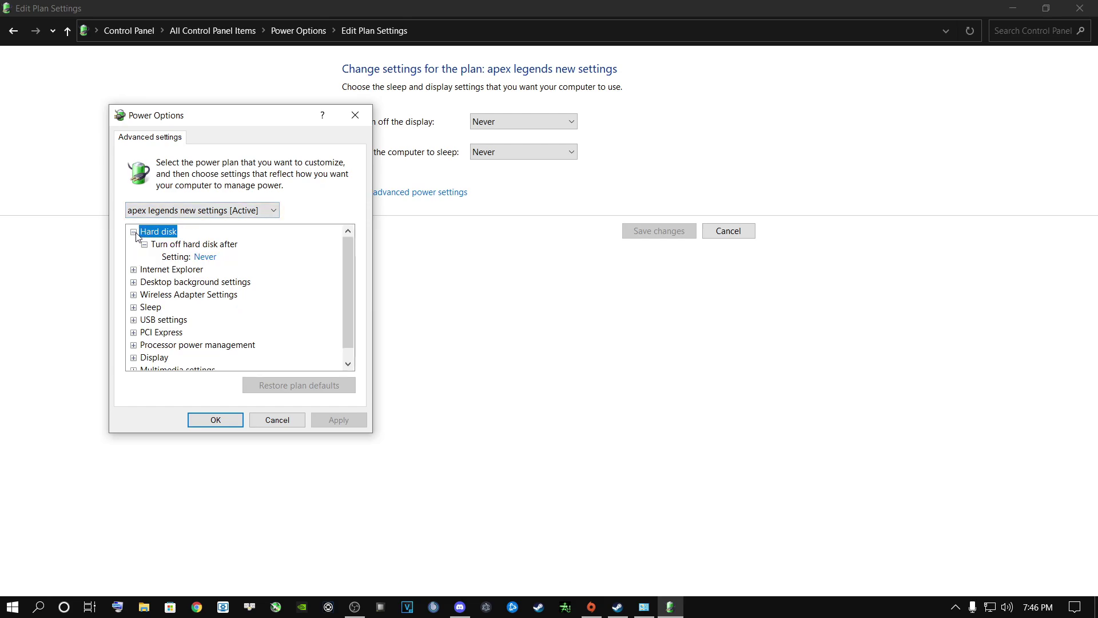
# - Set the hard disk turn-off time to 0 minutes (Never) and apply the change to the power plan
pyautogui.click(238, 255)
pyautogui.press('BackSpace')
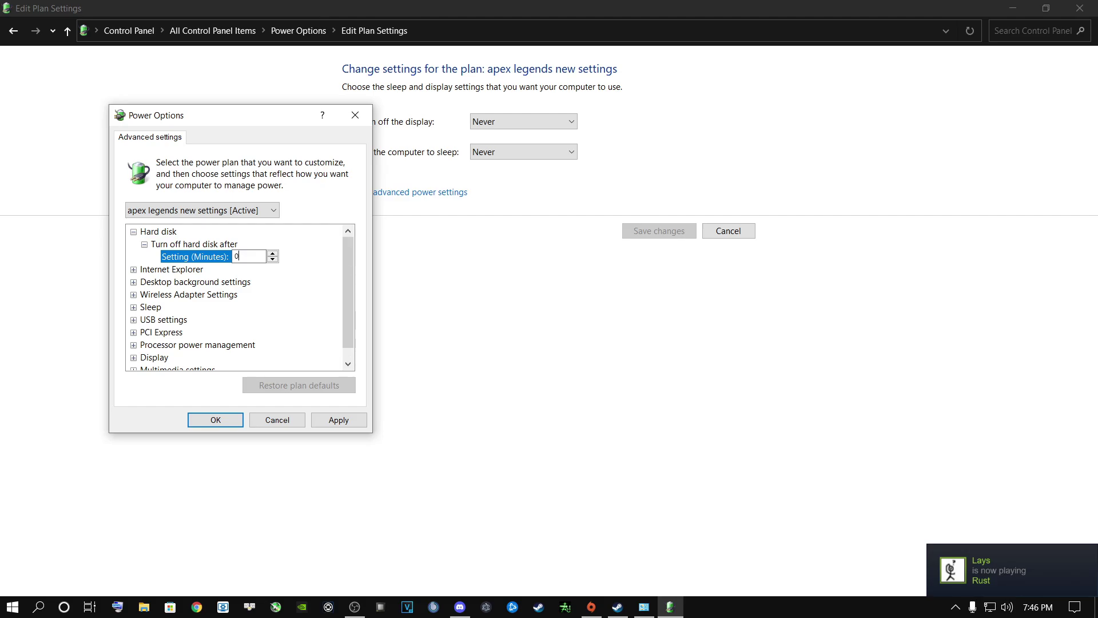
pyautogui.click(181, 268)
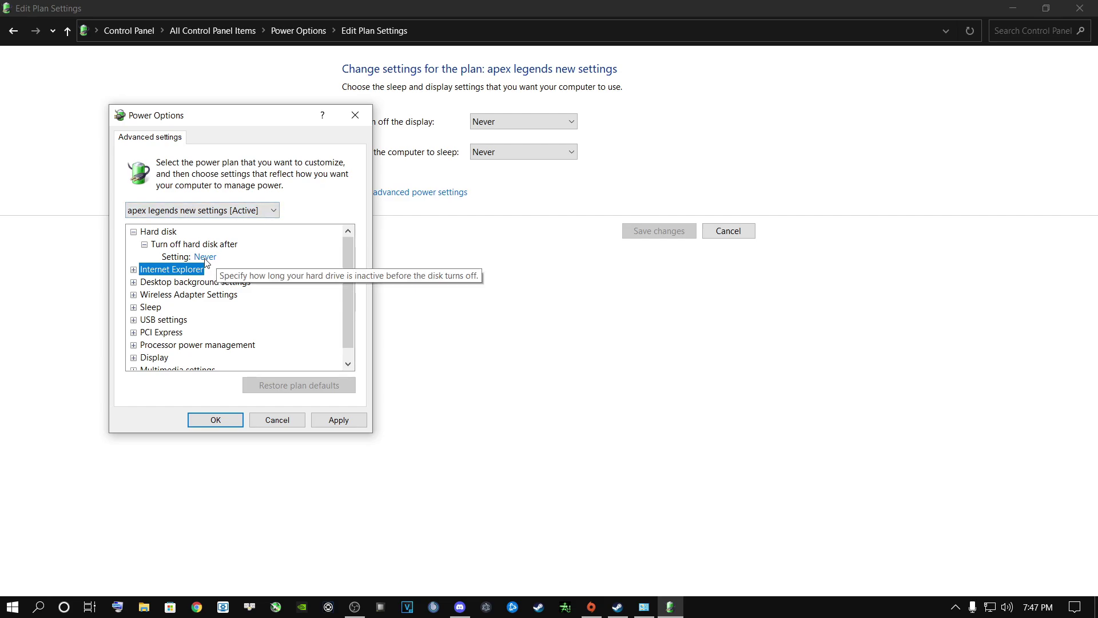
pyautogui.click(340, 423)
# - Check that the minimum and maximum processor states are 100%, accept the advanced power settings, and close the plan editor
pyautogui.scroll(-1, 350, 301)
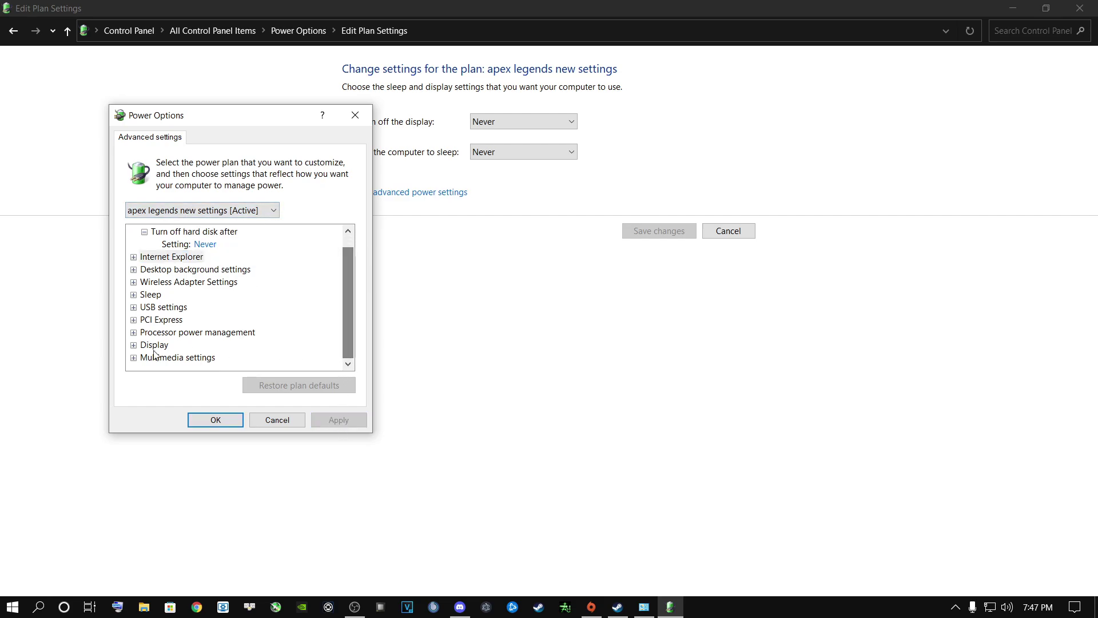
pyautogui.click(134, 333)
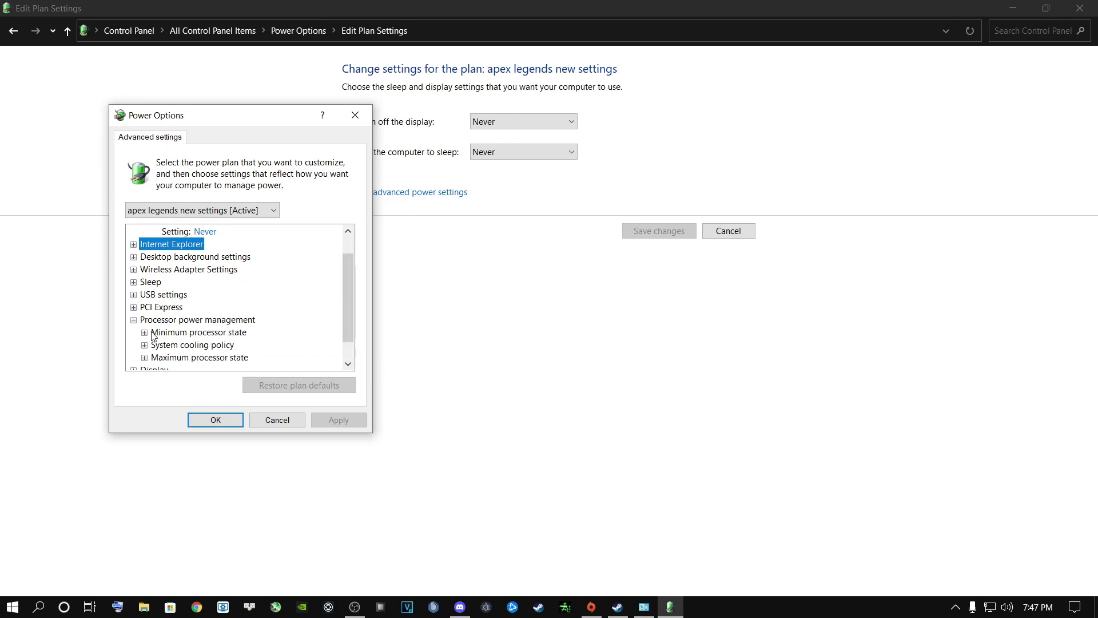
pyautogui.click(145, 333)
pyautogui.click(231, 344)
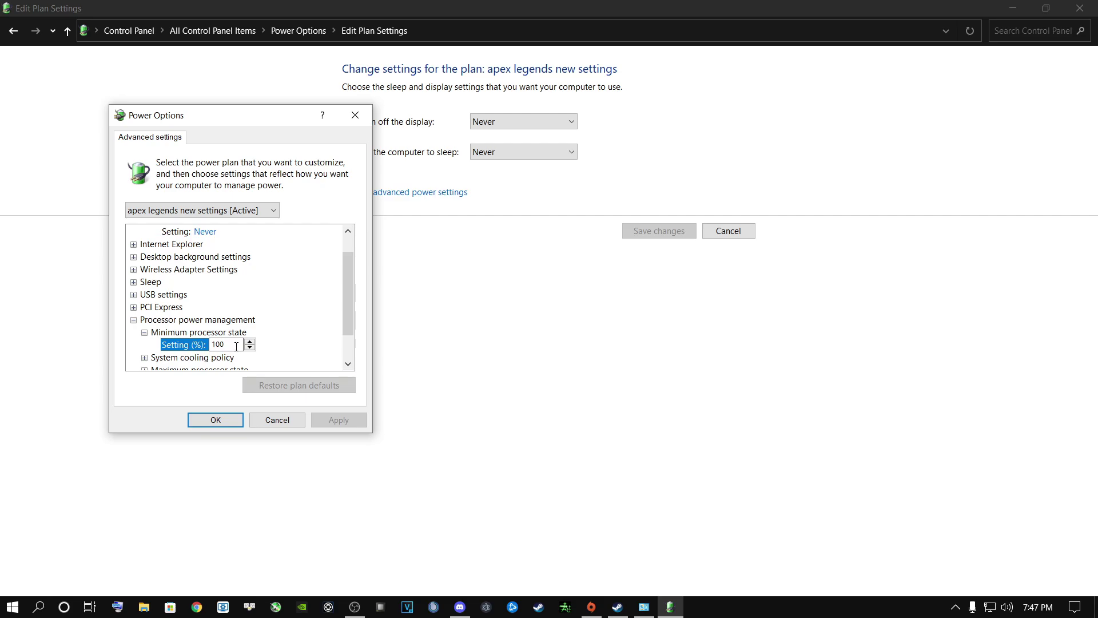
pyautogui.scroll(-1, 339, 303)
pyautogui.click(144, 333)
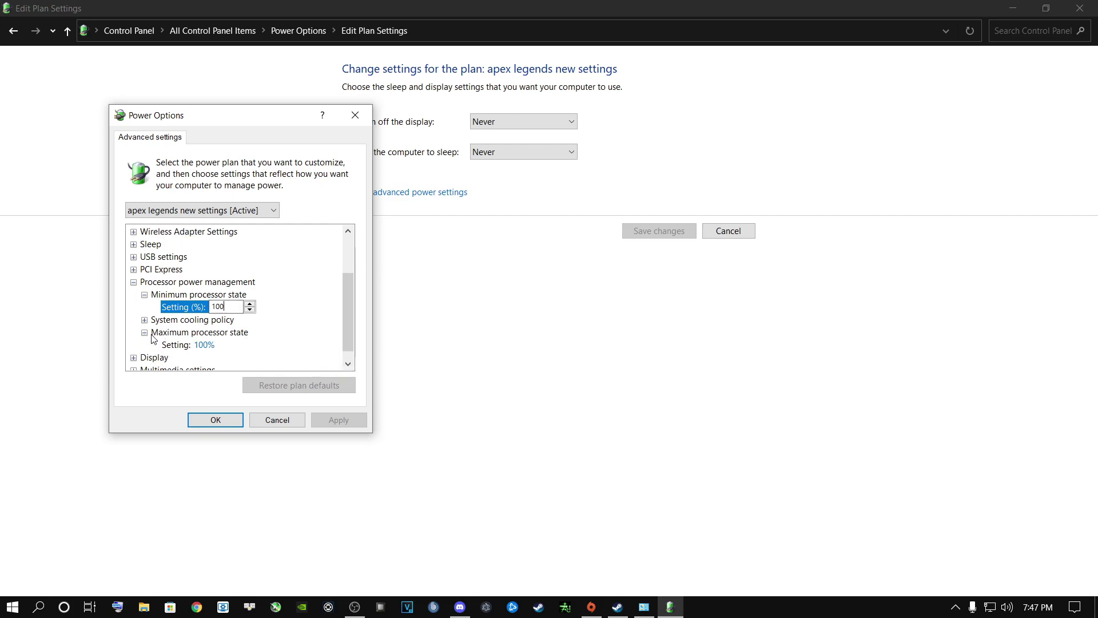
pyautogui.click(223, 420)
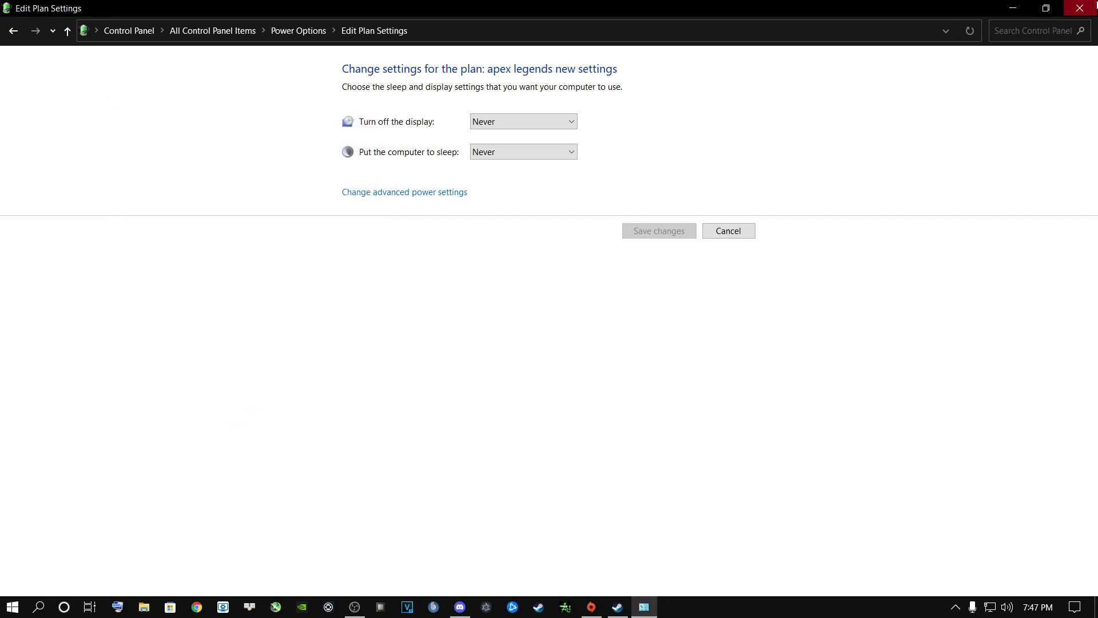
pyautogui.click(1080, 8)
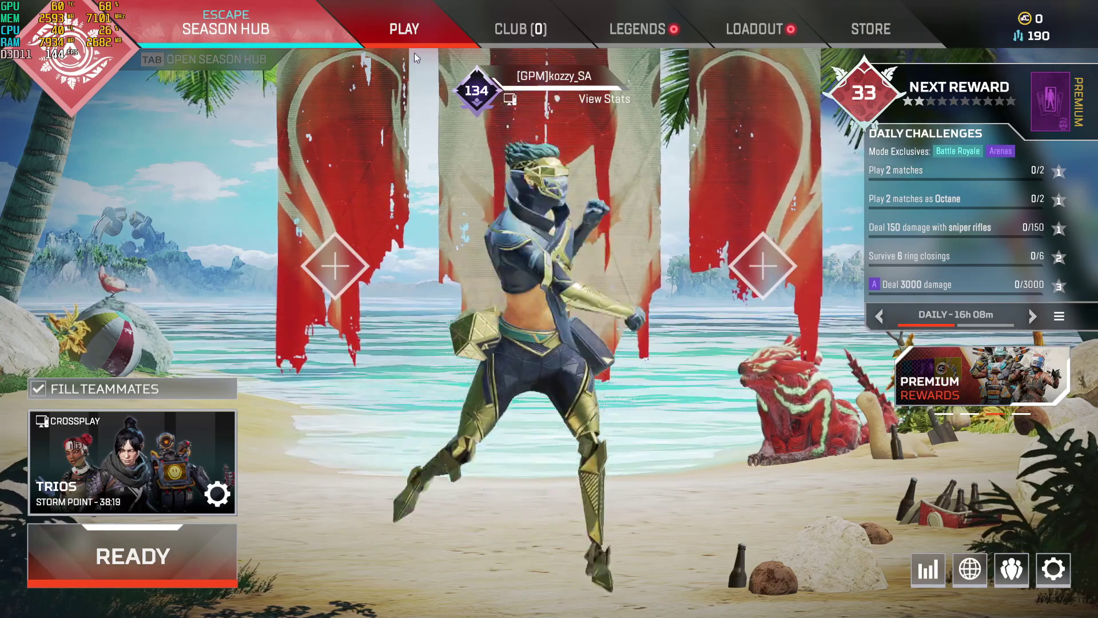
# - Switch to Apex Legends and open the game's video settings from the lobby
pyautogui.moveTo(474, 104)
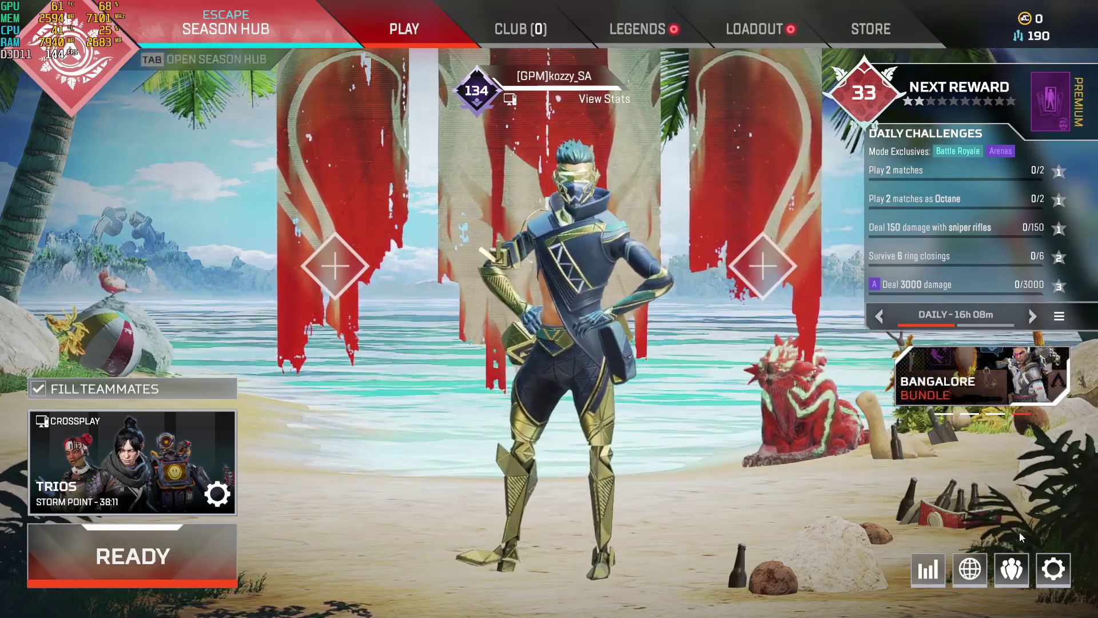
pyautogui.click(1053, 569)
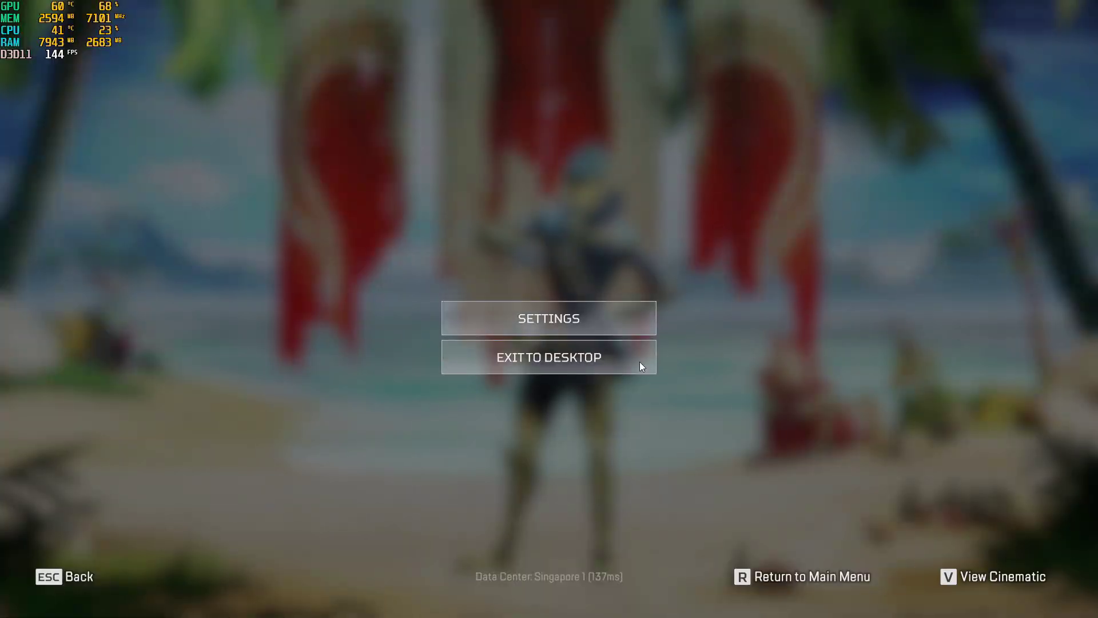
pyautogui.click(556, 326)
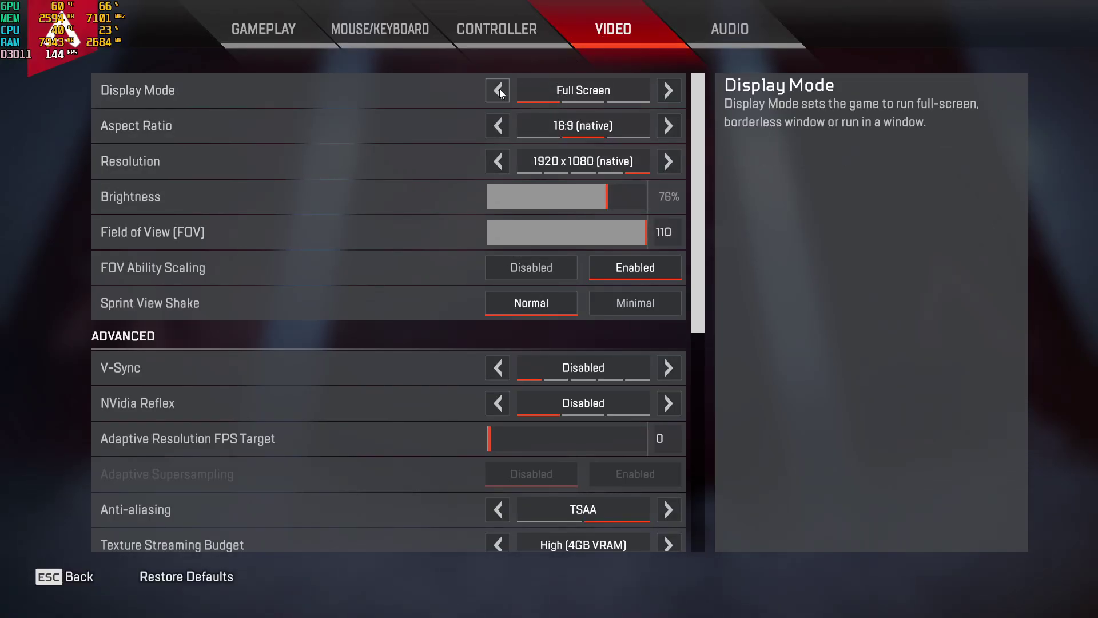
# - Step through the Display Mode options and return to Full Screen, and try Sprint View Shake at Minimal before restoring Normal
pyautogui.click(667, 91)
pyautogui.click(667, 90)
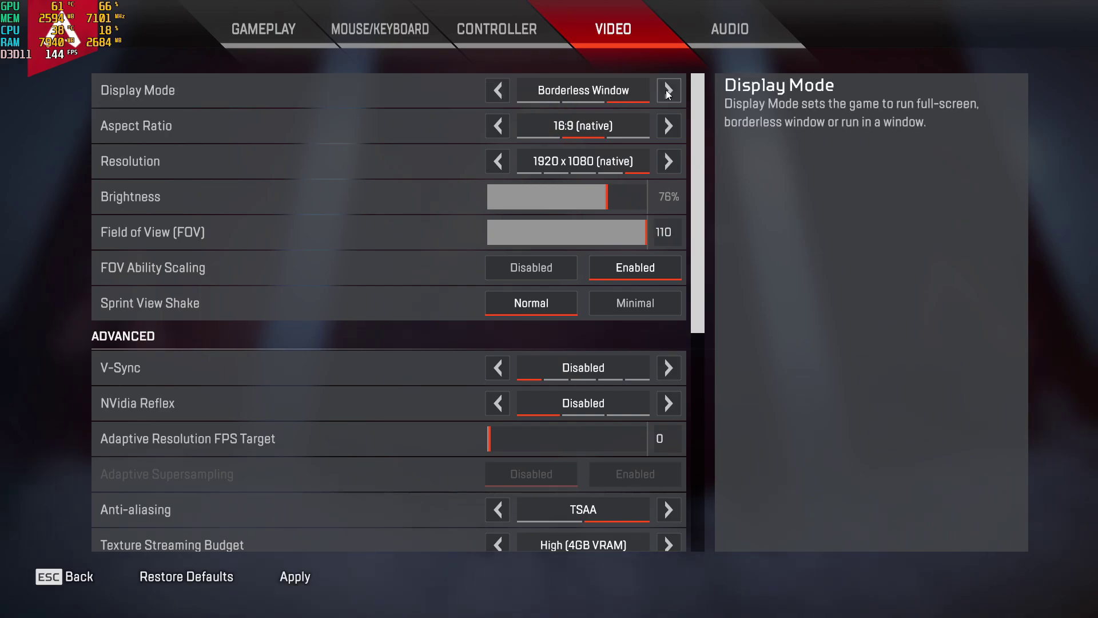
pyautogui.click(505, 92)
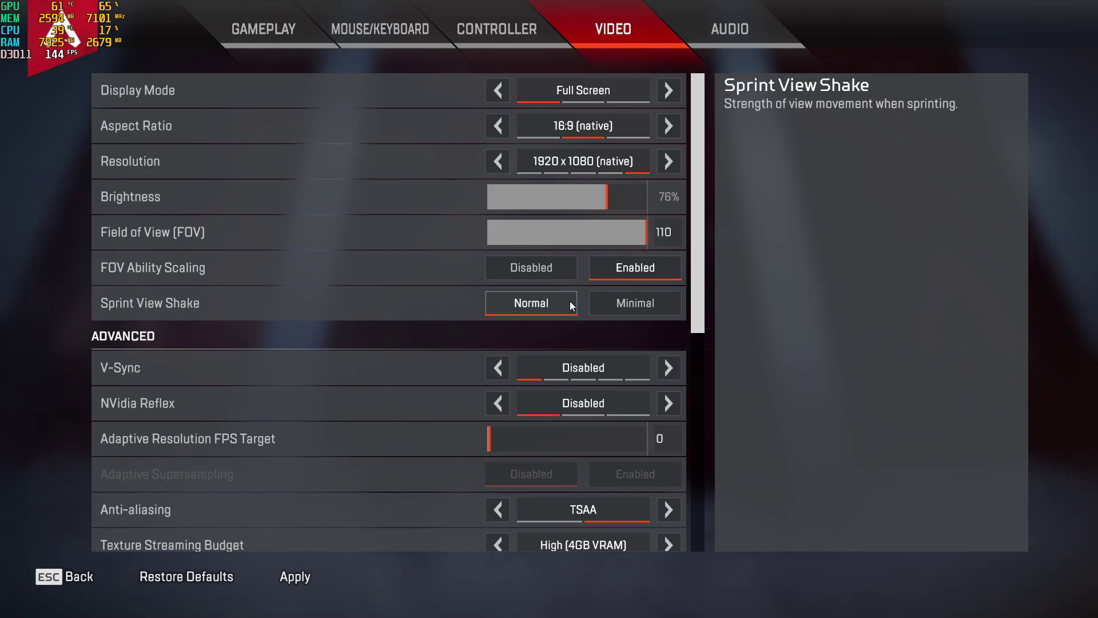
pyautogui.click(633, 304)
pyautogui.click(548, 302)
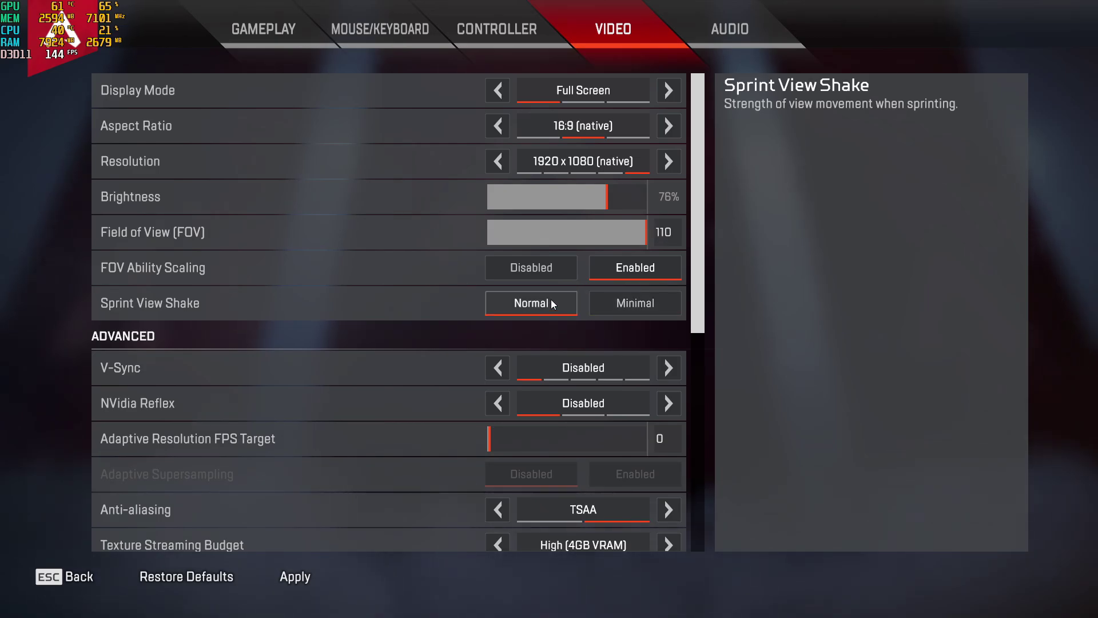
# - Cycle through the available V-Sync modes and return V-Sync to Disabled
pyautogui.scroll(-1, 613, 304)
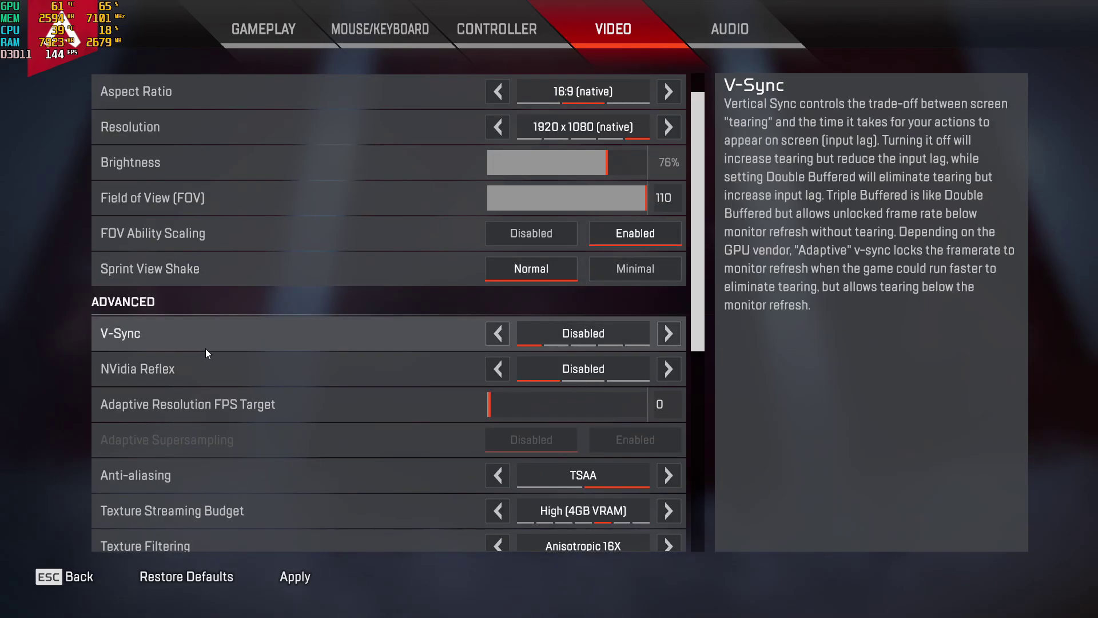
pyautogui.click(670, 334)
pyautogui.click(670, 334)
pyautogui.click(668, 334)
pyautogui.click(668, 334)
pyautogui.click(497, 338)
pyautogui.click(495, 337)
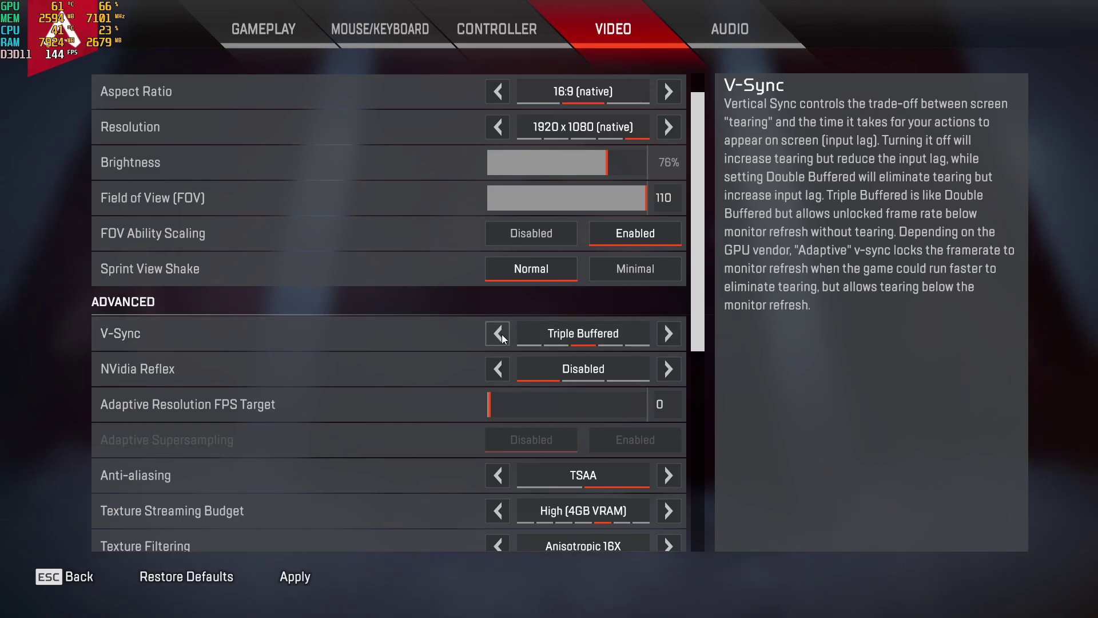
pyautogui.click(502, 334)
pyautogui.click(502, 334)
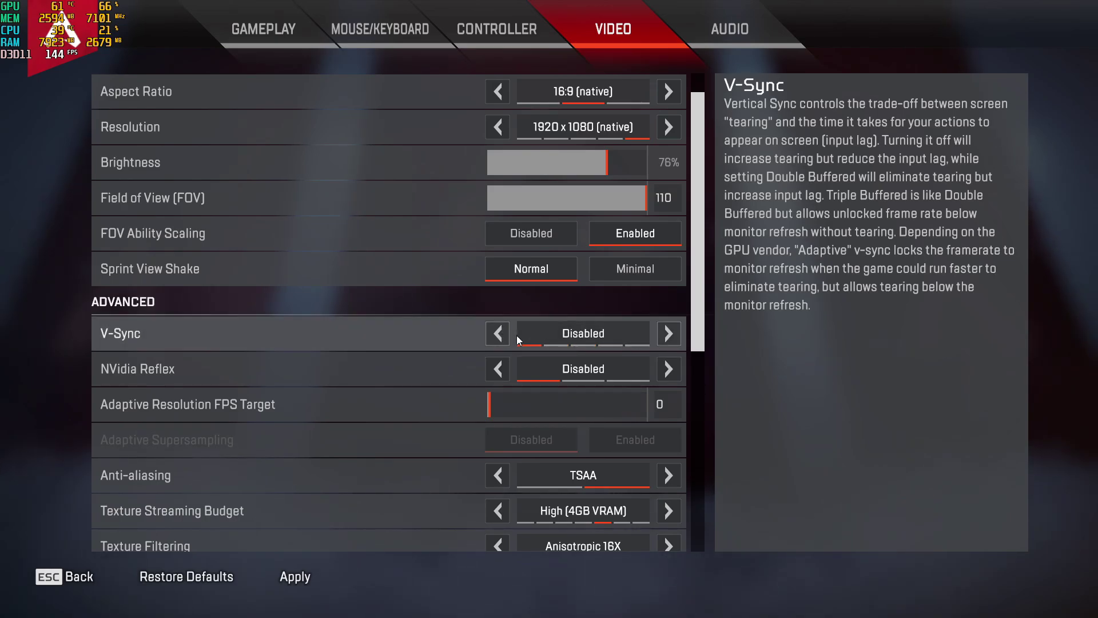